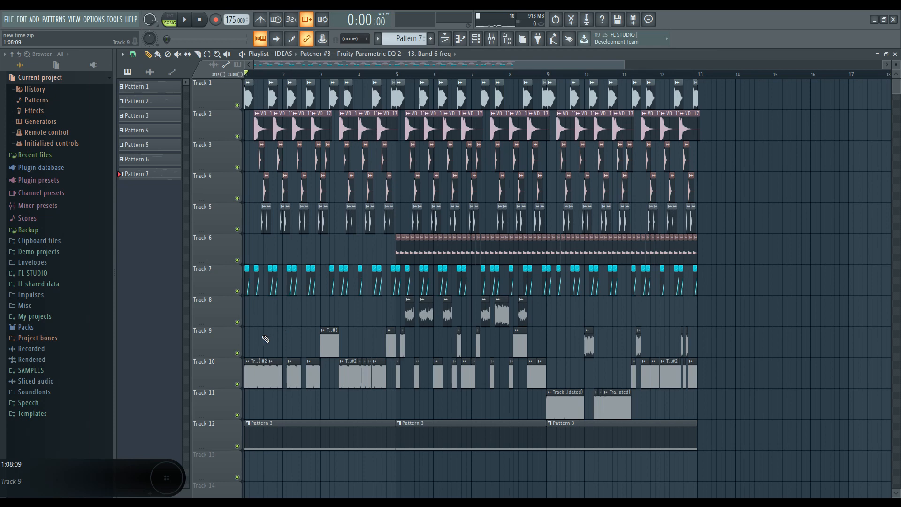
# Play through the IDEAS arrangement and switch the playlist to the beats arrangement.
pyautogui.press('space')
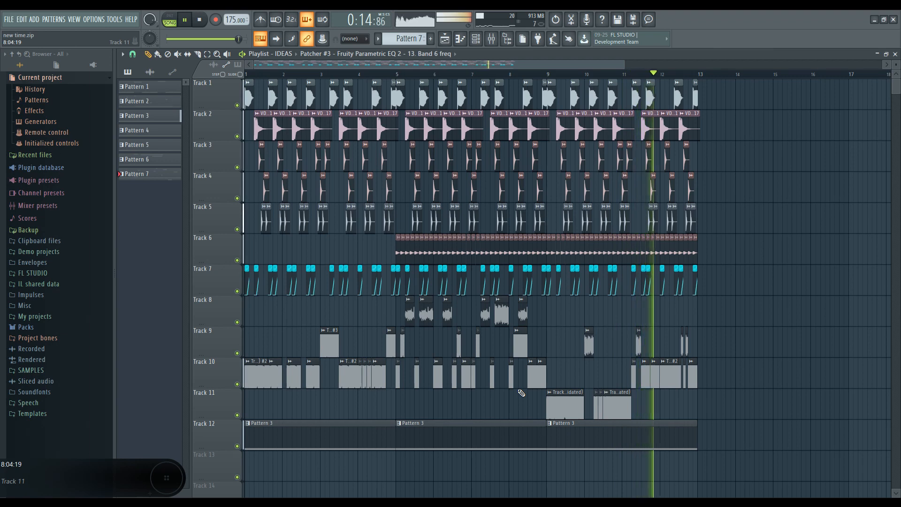
pyautogui.press('space')
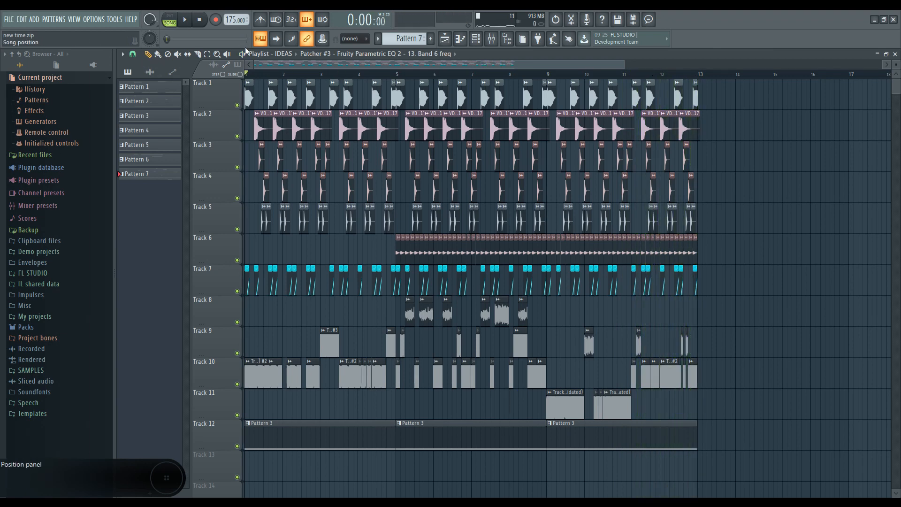
pyautogui.click(296, 54)
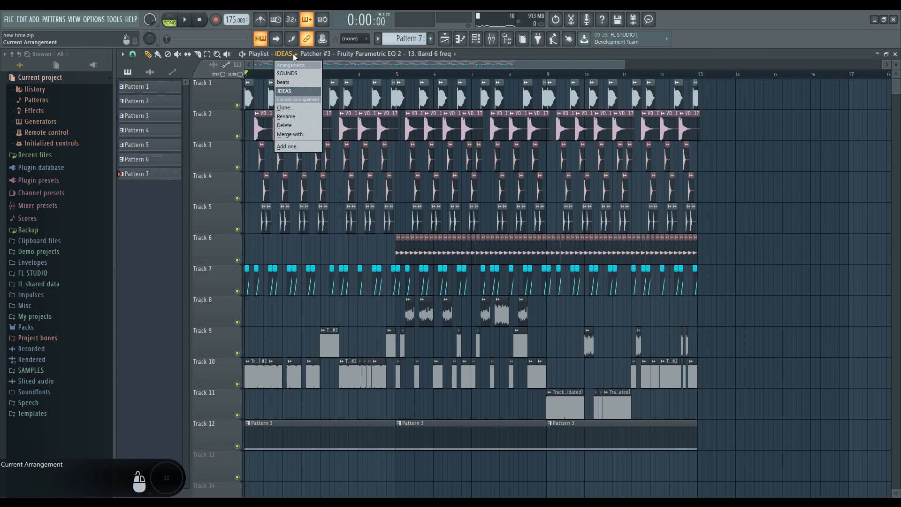
pyautogui.click(302, 82)
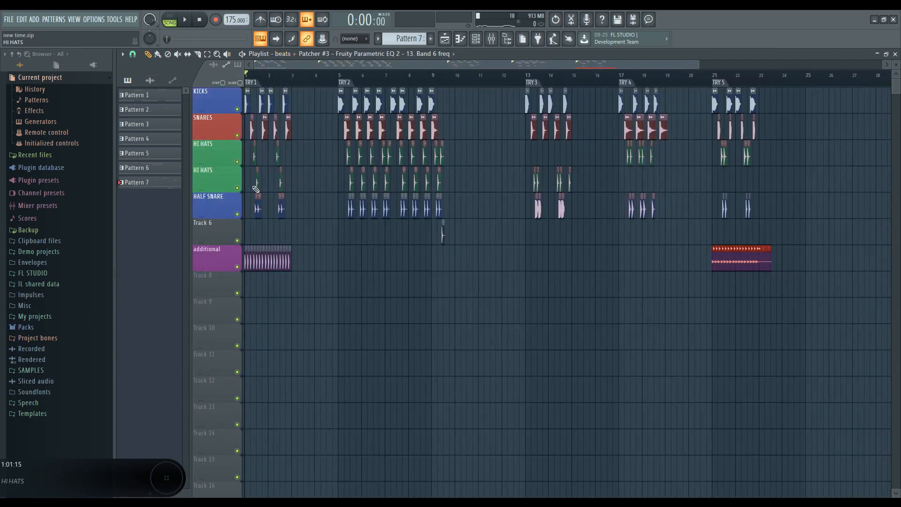
# Play back the existing beat attempts marked TRY 1 to TRY 5 across the beats arrangement.
pyautogui.scroll(2, 331, 197)
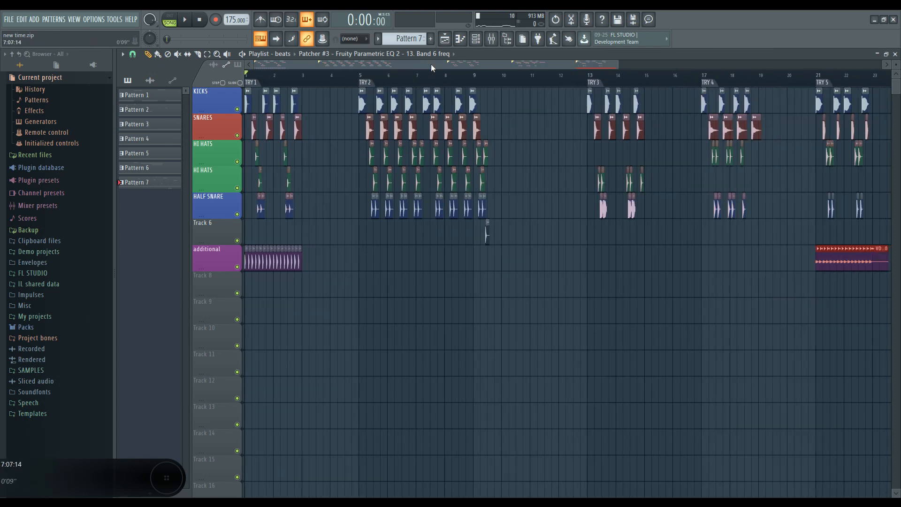
pyautogui.scroll(-2, 350, 202)
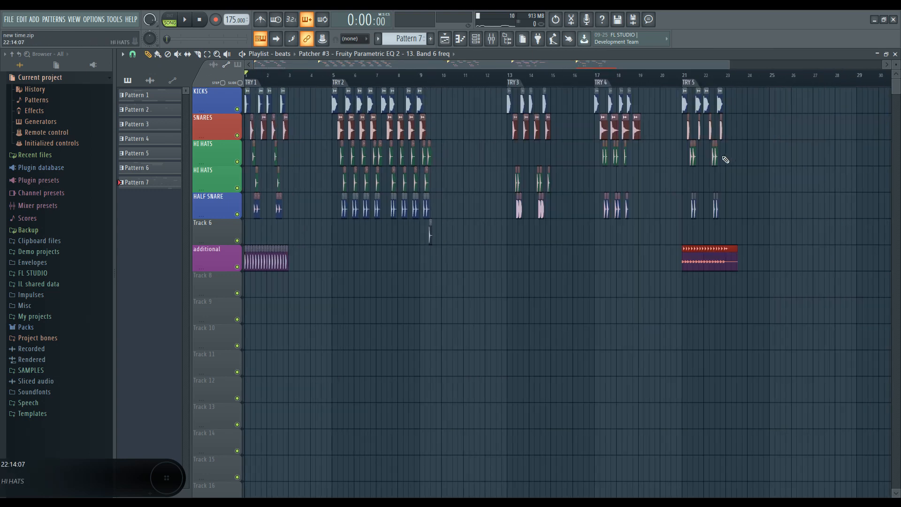
pyautogui.scroll(3, 264, 79)
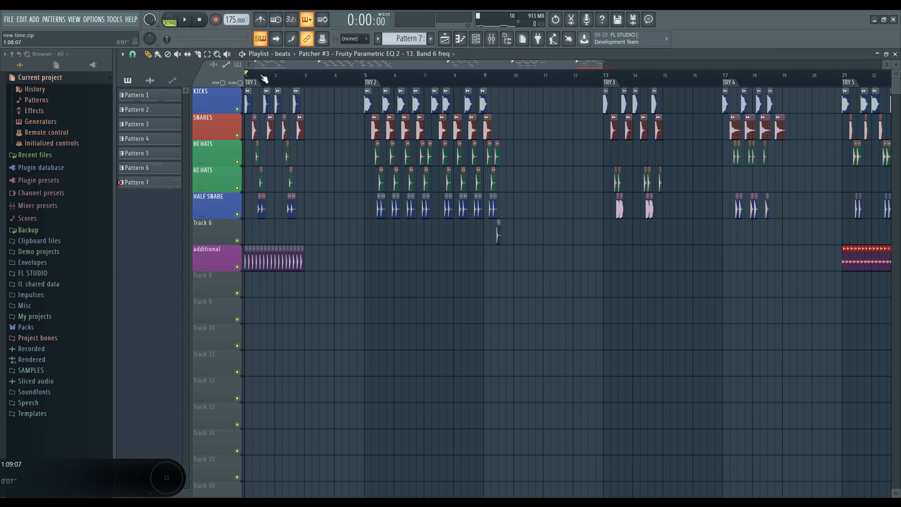
pyautogui.press('space')
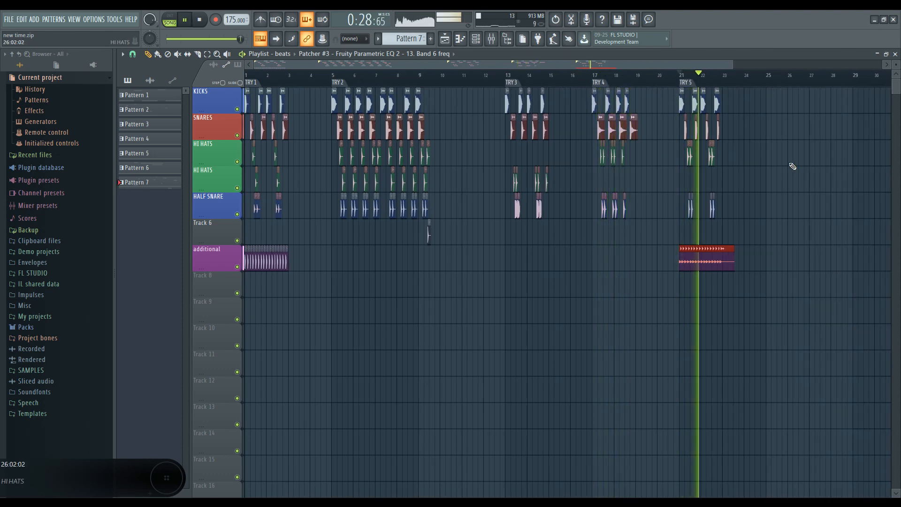
pyautogui.press('space')
pyautogui.scroll(-1, 554, 210)
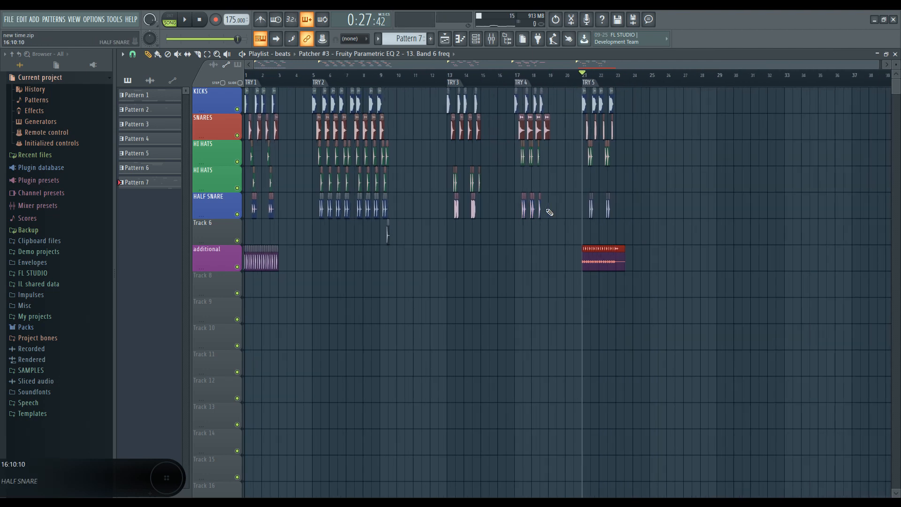
# Add a time marker named TUTORIAL at bar 25, in the empty space after TRY 5.
pyautogui.scroll(4, 671, 199)
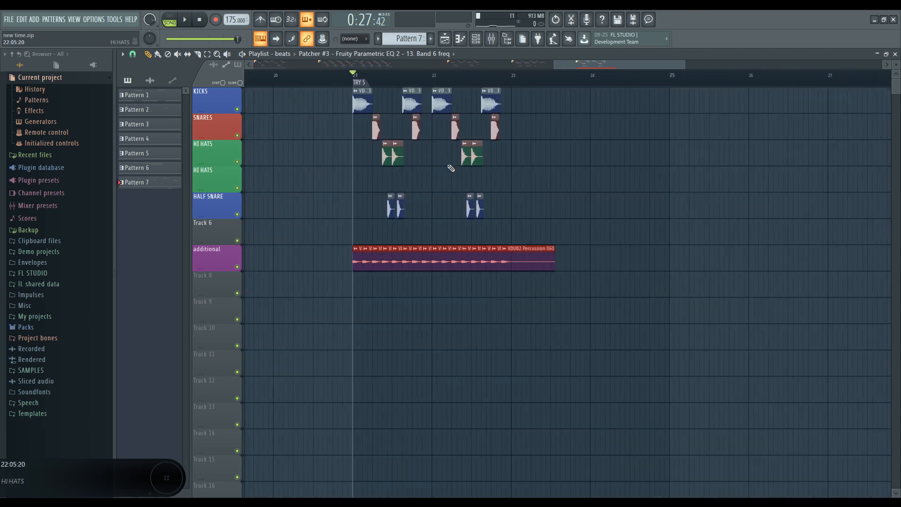
pyautogui.scroll(-5, 441, 244)
pyautogui.scroll(5, 465, 301)
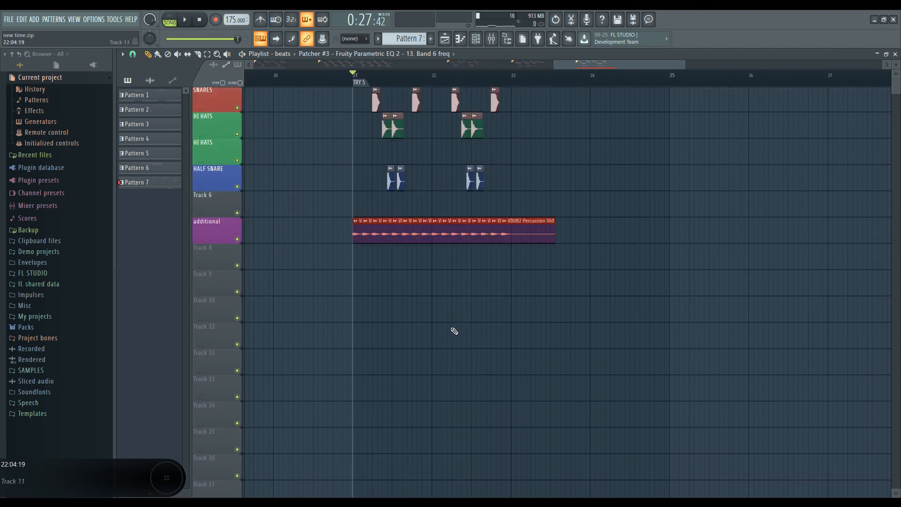
pyautogui.scroll(-2, 530, 206)
pyautogui.rightClick(605, 83)
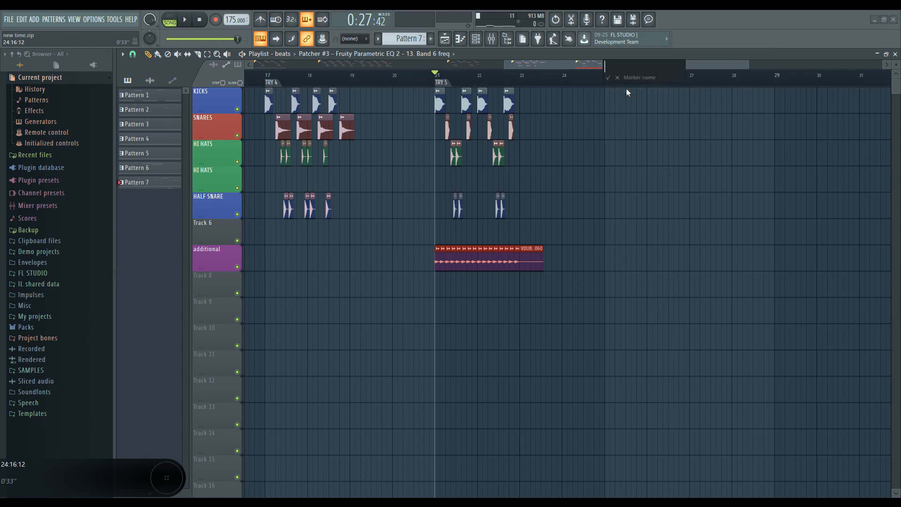
pyautogui.write('TUTORIAL')
pyautogui.press('Return')
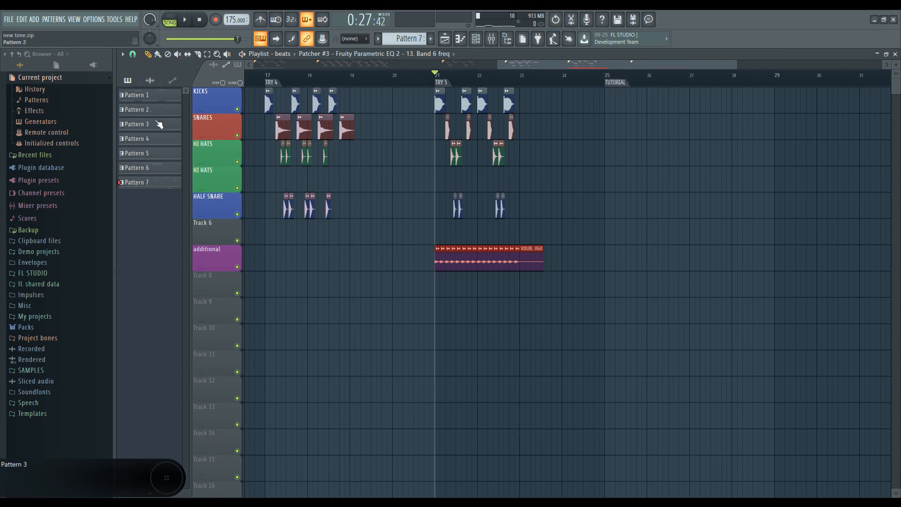
# Open the VDUB2 Kicks folder of Vengeance Essential Dubstep Vol.2 within the SAMPLES library.
pyautogui.scroll(-5, 457, 187)
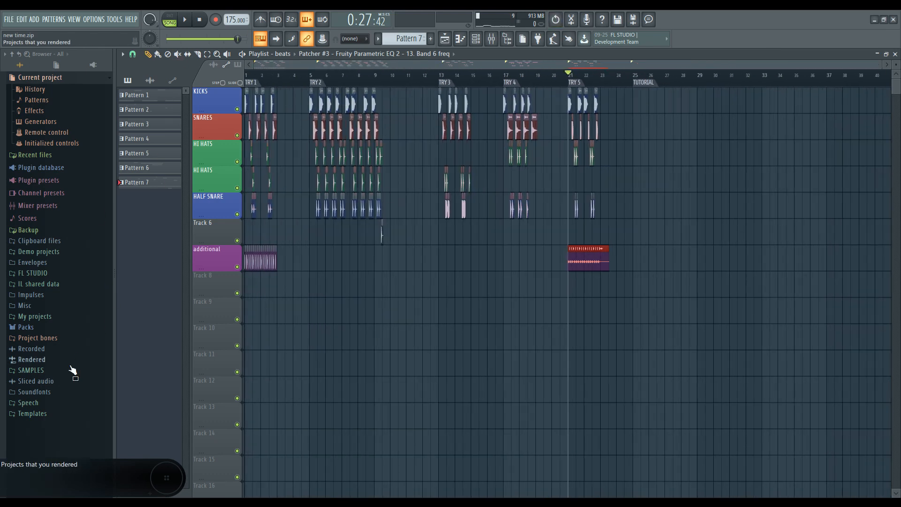
pyautogui.click(73, 370)
pyautogui.scroll(-5, 66, 357)
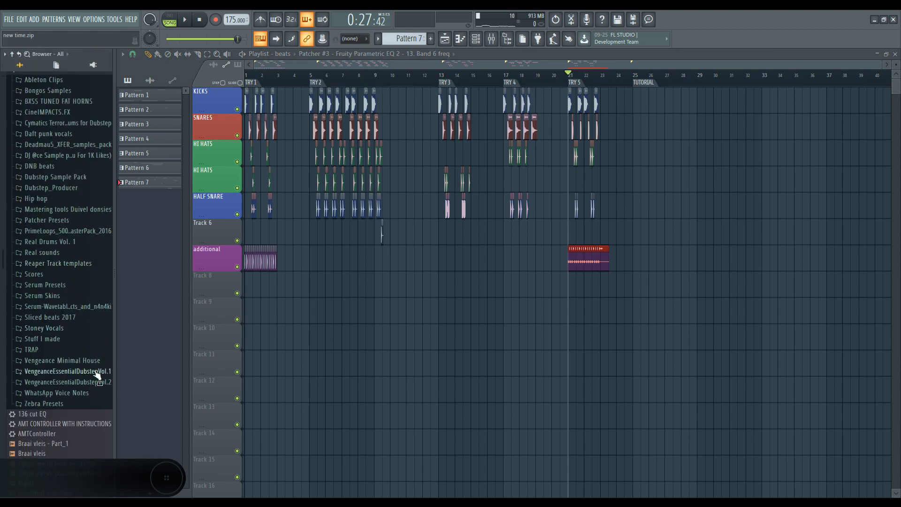
pyautogui.scroll(-5, 79, 268)
pyautogui.click(99, 205)
pyautogui.click(96, 216)
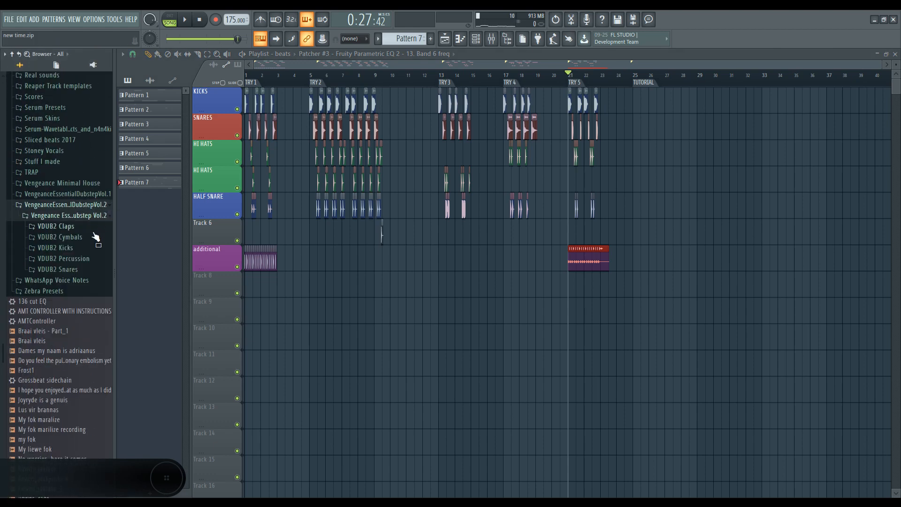
pyautogui.click(89, 249)
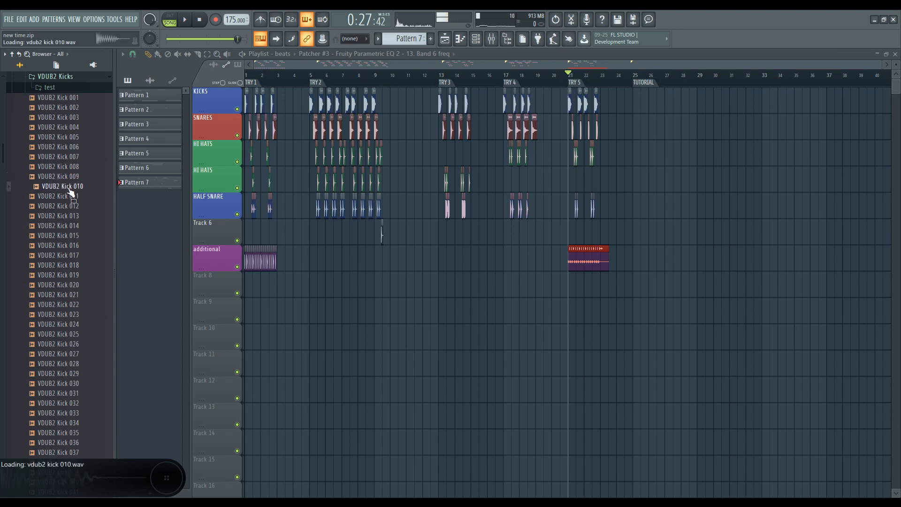
# Audition kick samples and place VDUB2 Kick 020 on the KICKS track at the TUTORIAL marker.
pyautogui.click(75, 334)
pyautogui.moveTo(79, 284); pyautogui.dragTo(647, 105)
pyautogui.scroll(4, 44, 122)
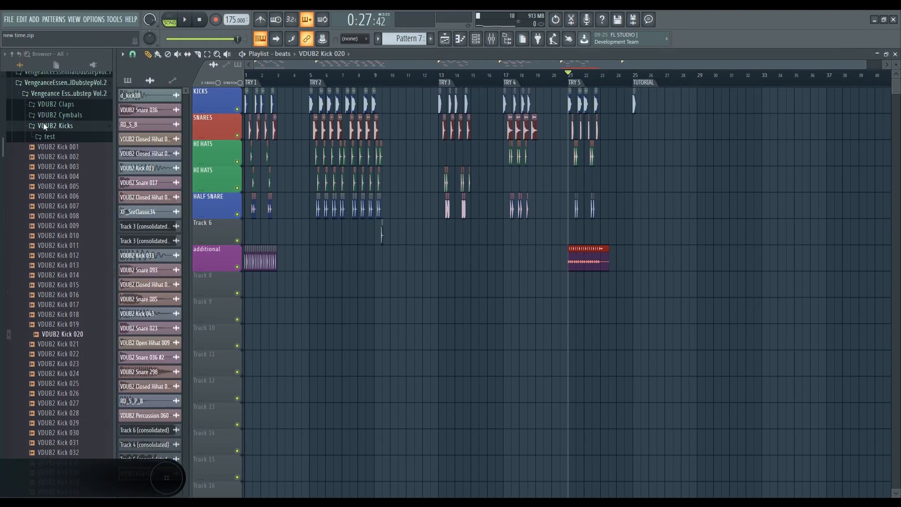
pyautogui.scroll(5, 717, 175)
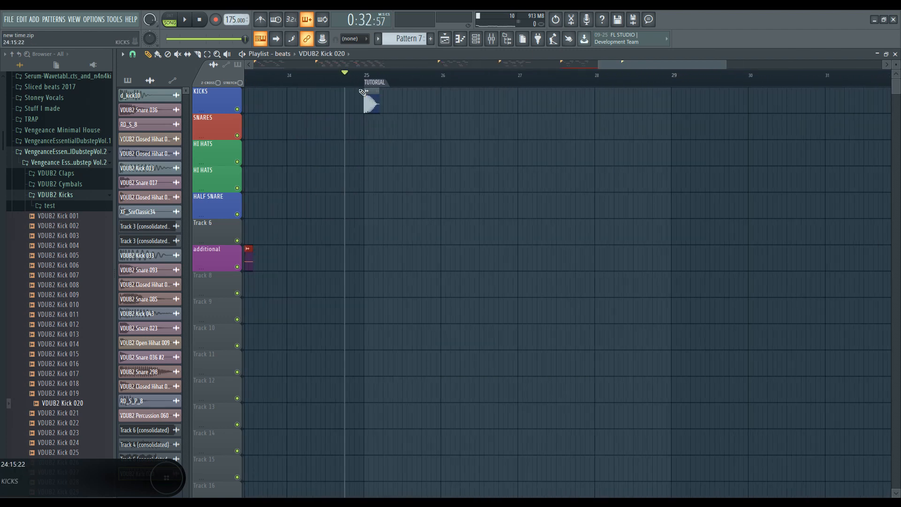
# Audition samples from the VDUB2 Snares folder and place VDUB2 Snare 029 on the SNARES track on beats 2 and 4 of bar 25.
pyautogui.click(82, 196)
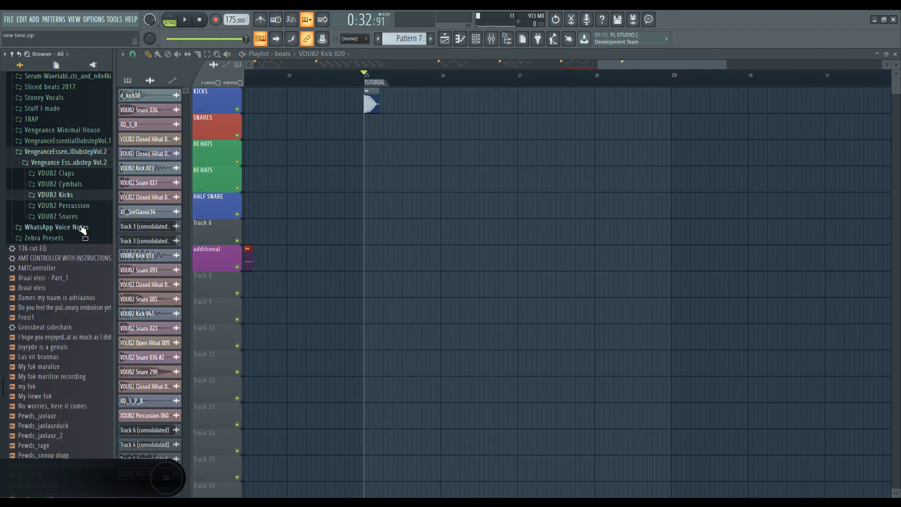
pyautogui.click(70, 216)
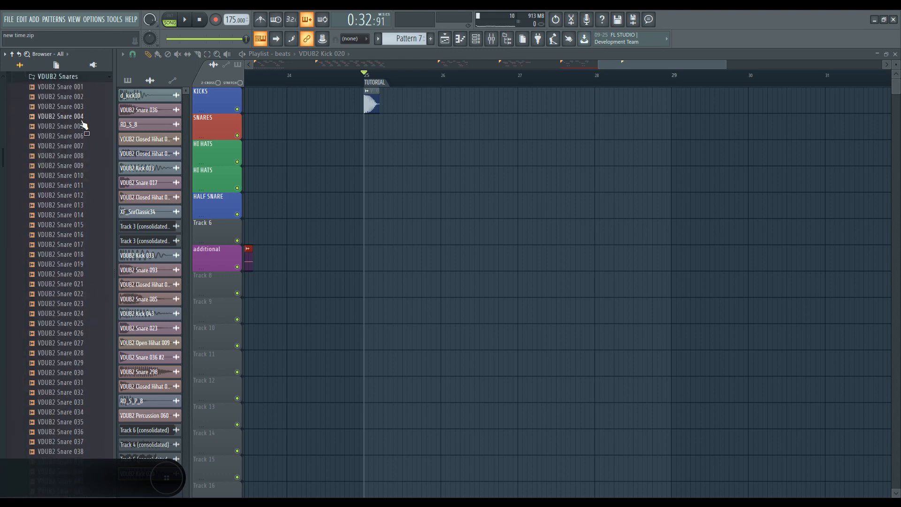
pyautogui.click(84, 205)
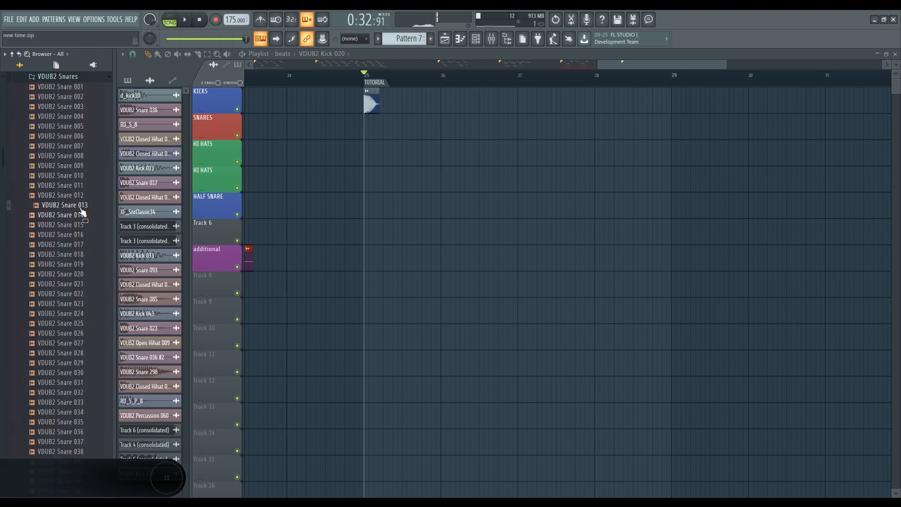
pyautogui.click(71, 274)
pyautogui.click(79, 314)
pyautogui.click(81, 343)
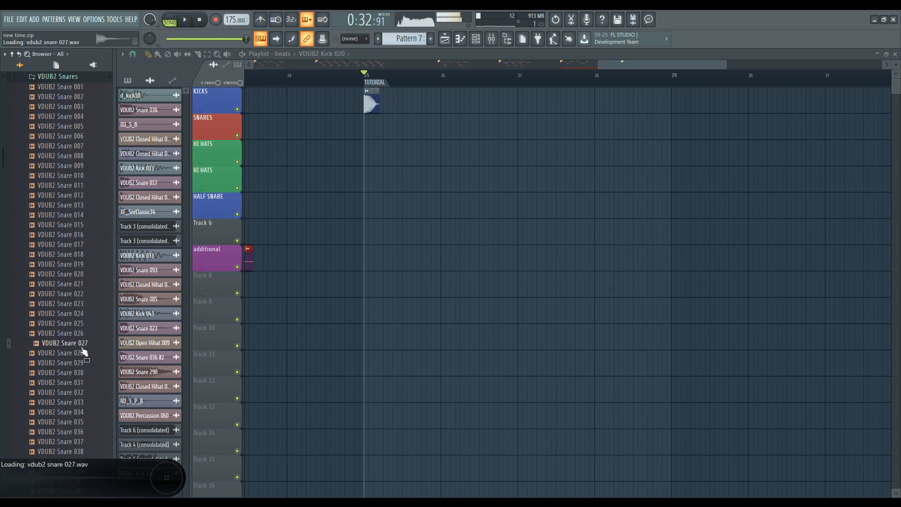
pyautogui.click(75, 363)
pyautogui.moveTo(86, 366); pyautogui.dragTo(406, 126)
pyautogui.scroll(3, 331, 81)
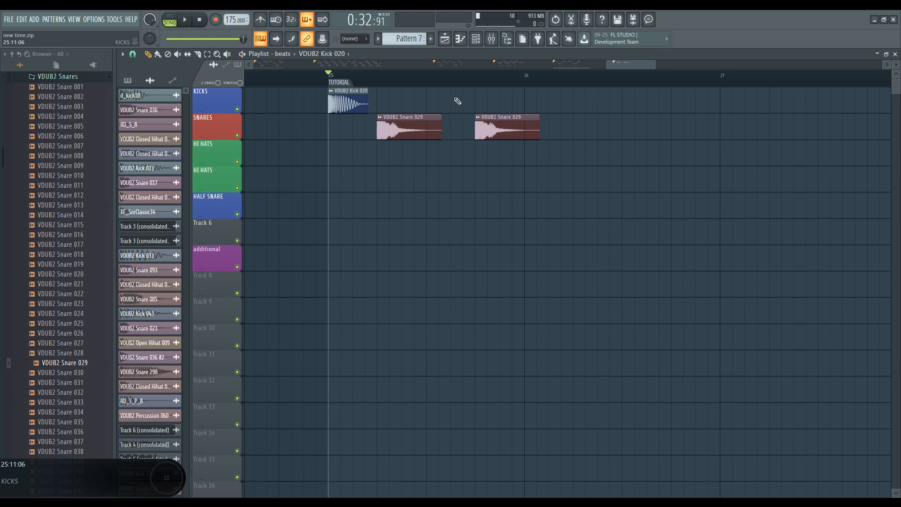
# Add a second VDUB2 Kick 020 just before the second snare, play the pattern back, and collapse the snare sample folder.
pyautogui.press('space')
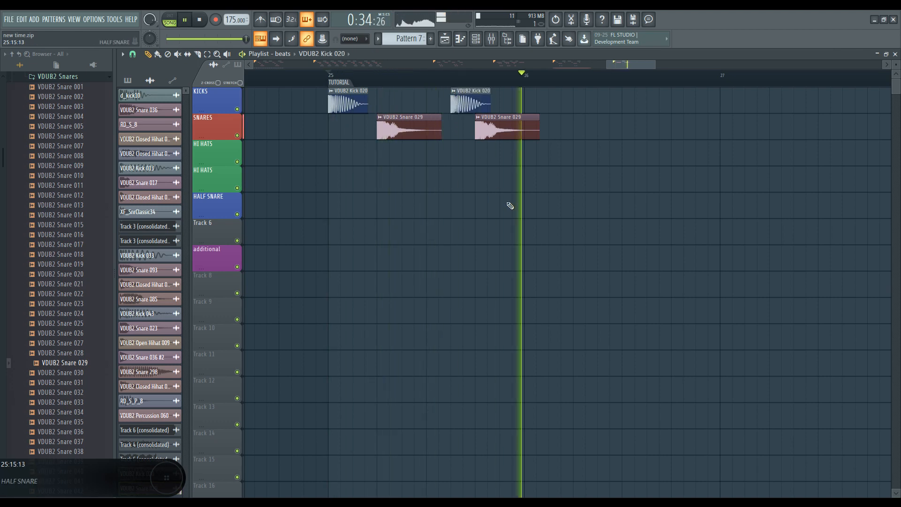
pyautogui.press('space')
pyautogui.scroll(4, 90, 195)
pyautogui.click(91, 195)
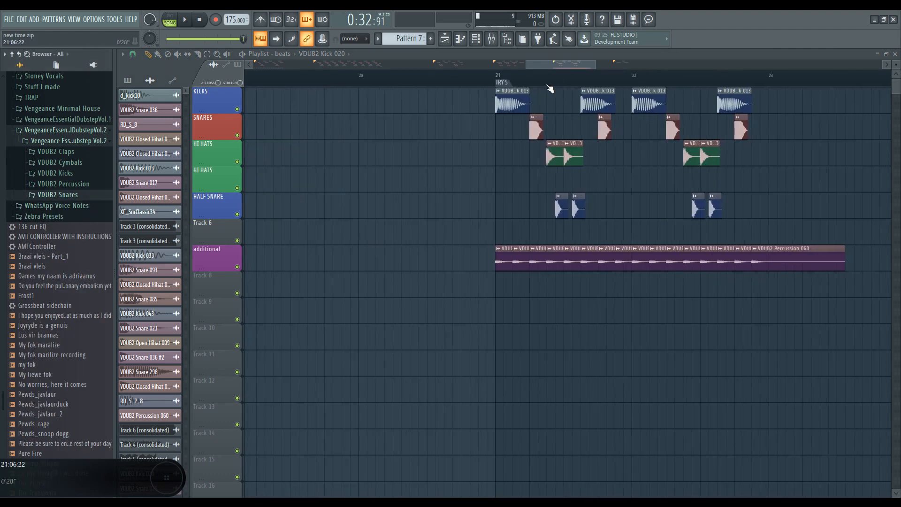
# Play the hi-hat and half-snare parts of TRY 5 as a reference, and return the playhead to the TUTORIAL marker.
pyautogui.click(546, 79)
pyautogui.press('space')
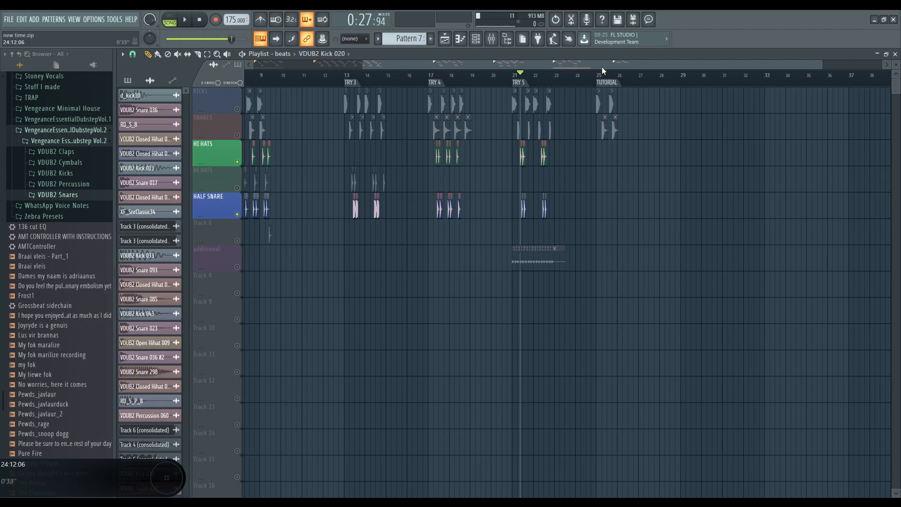
pyautogui.click(598, 75)
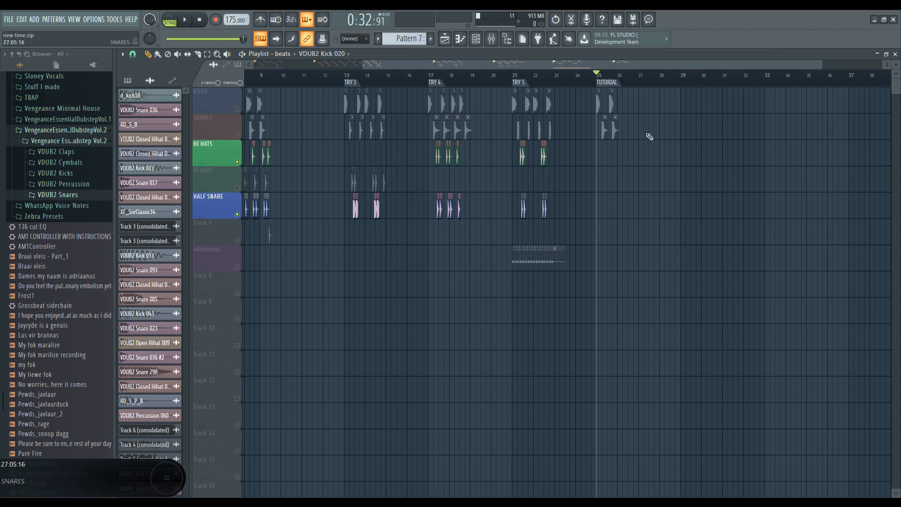
# Make the KICKS, SNARES, both HI HATS and HALF SNARE tracks audible.
pyautogui.scroll(6, 639, 140)
pyautogui.rightClick(237, 135)
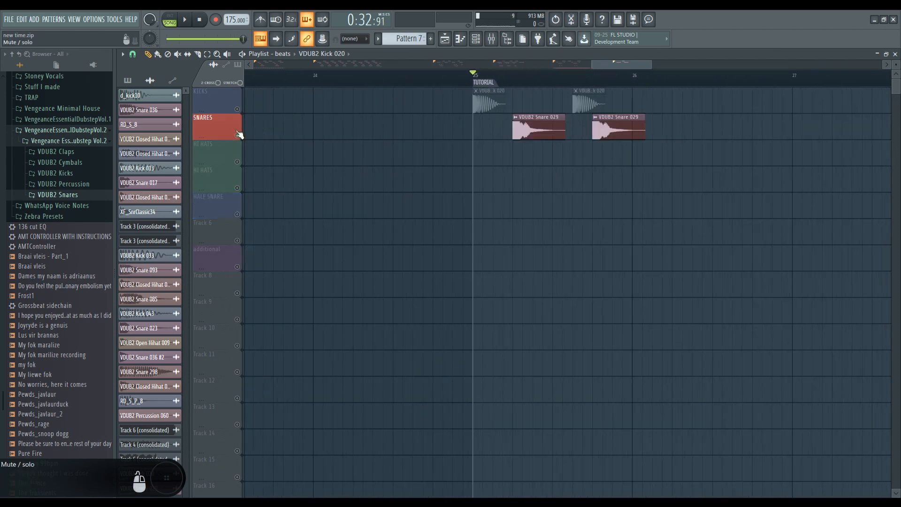
pyautogui.click(237, 109)
pyautogui.moveTo(237, 162); pyautogui.dragTo(237, 214)
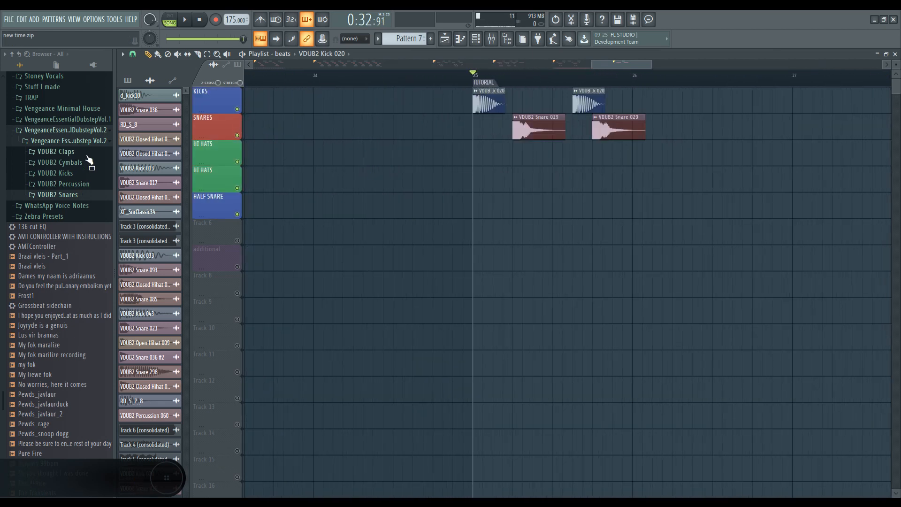
# Audition closed hi-hats from VDUB2 Cymbals, place VDUB2 Closed Hihat 013 once on each HI HATS track after the first snare, and play it back.
pyautogui.click(89, 162)
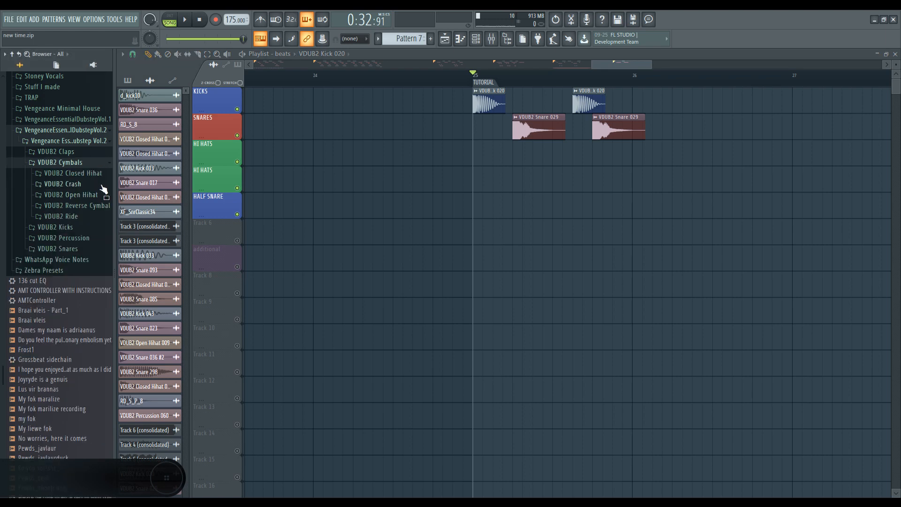
pyautogui.click(76, 174)
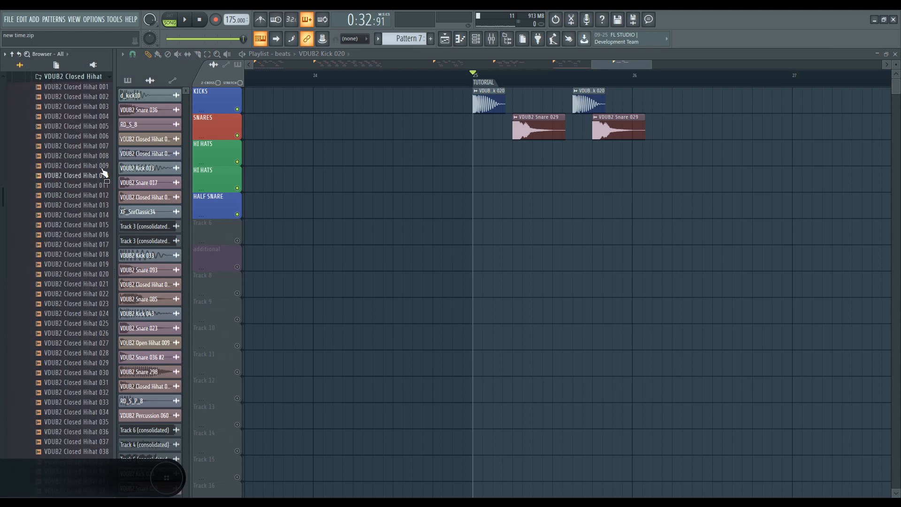
pyautogui.click(92, 160)
pyautogui.click(87, 196)
pyautogui.click(89, 217)
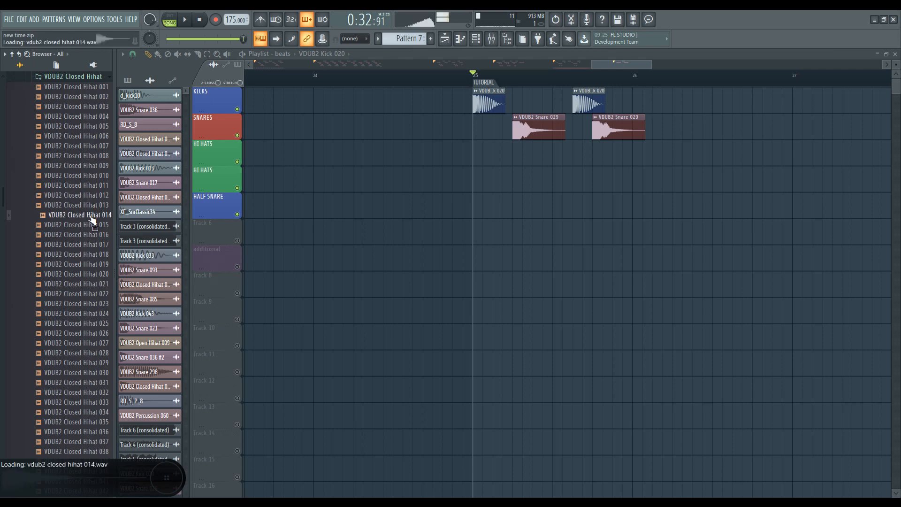
pyautogui.scroll(2, 88, 226)
pyautogui.click(82, 266)
pyautogui.moveTo(92, 269); pyautogui.dragTo(505, 189)
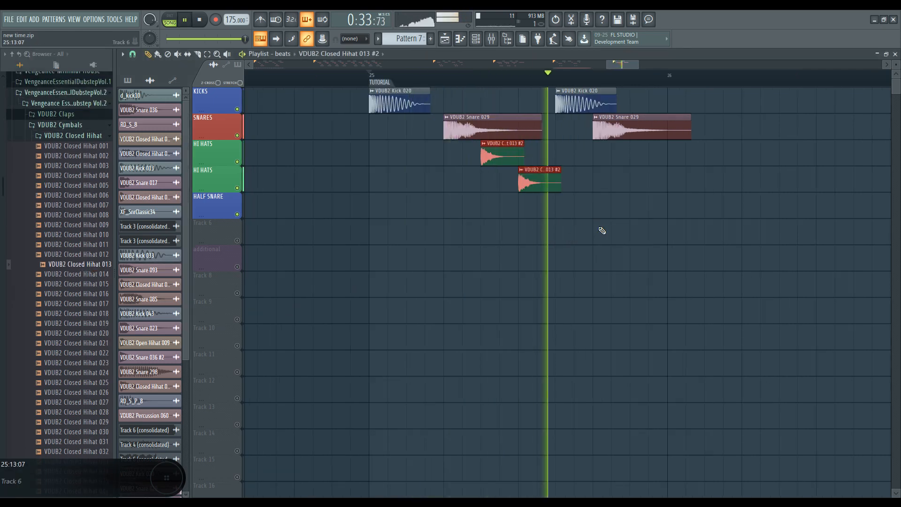
pyautogui.press('space')
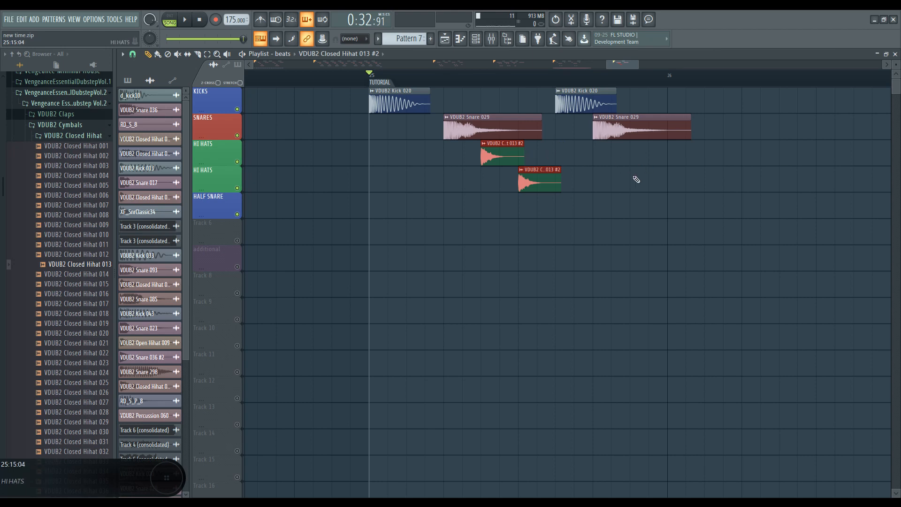
# Duplicate the first bar's pattern into bar 26, add a VDUB2 Closed Hihat 013 on the lower HI HATS track after the second snare, and play it back.
pyautogui.press('space')
pyautogui.press('space')
pyautogui.scroll(-1, 530, 184)
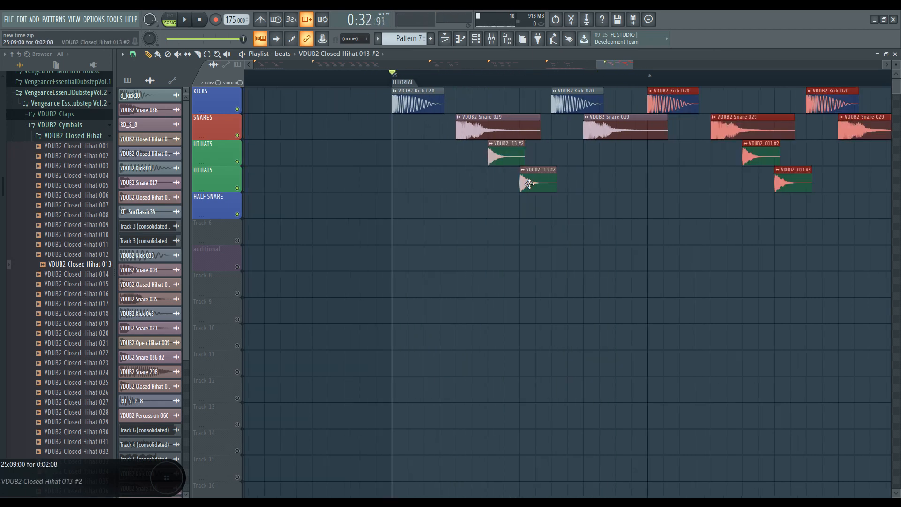
pyautogui.click(620, 183)
pyautogui.press('space')
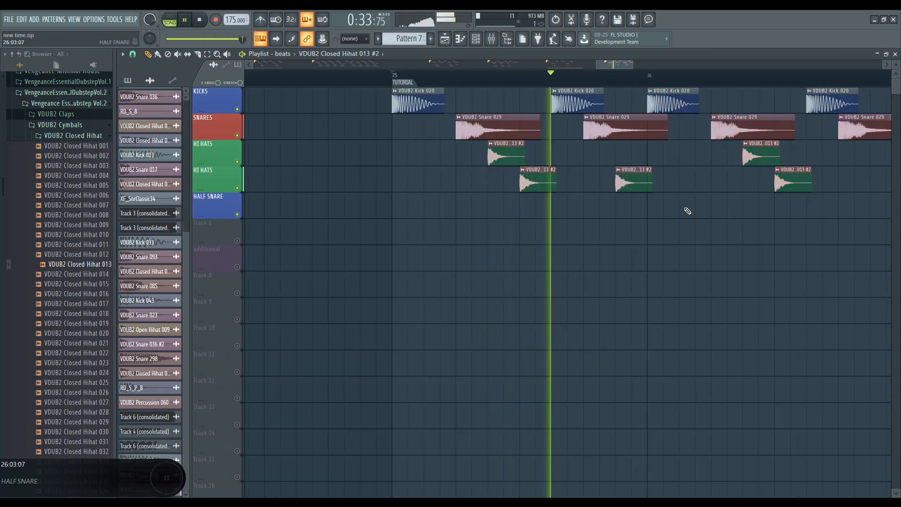
pyautogui.press('space')
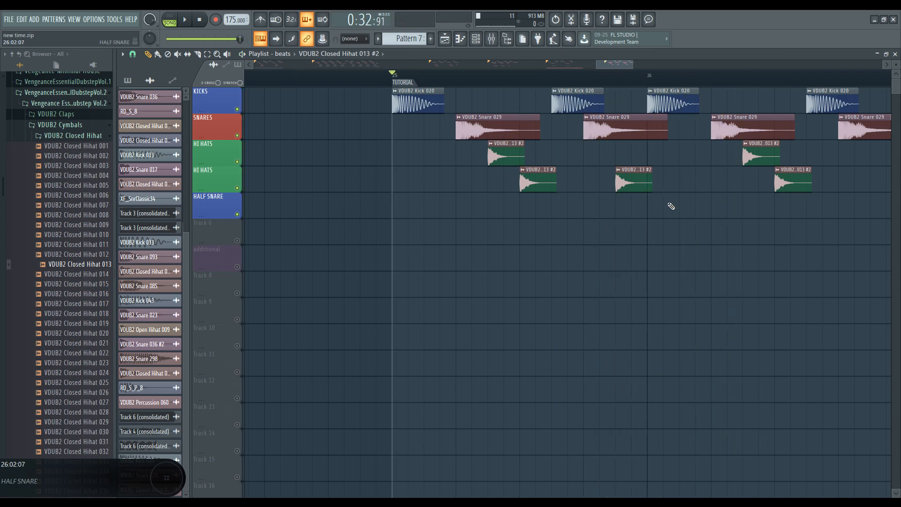
# Add another VDUB2 Closed Hihat 013 on the lower HI HATS track between the third kick and third snare, and play it back.
pyautogui.click(681, 191)
pyautogui.press('space')
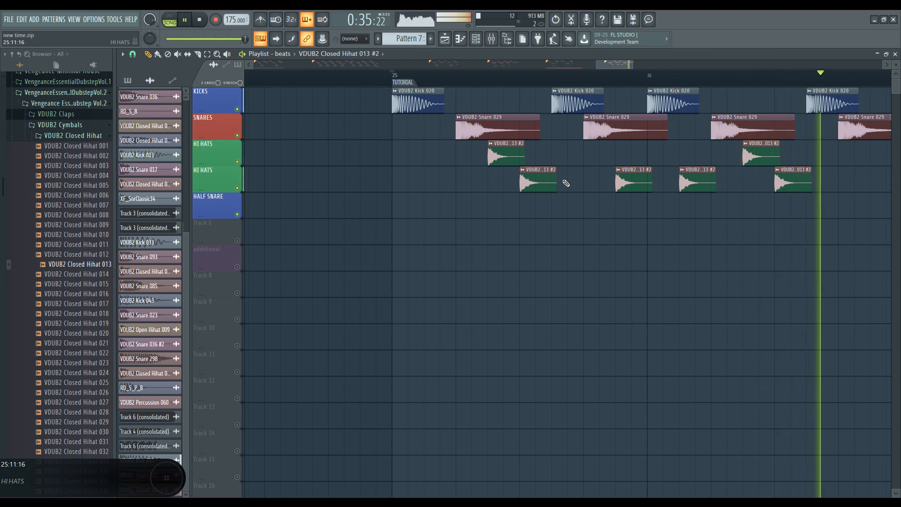
pyautogui.press('space')
# Open the VDUB2 Snares folder in place of the closed hi-hats and audition several snare samples, including 013 and 012.
pyautogui.scroll(-1, 567, 183)
pyautogui.click(96, 138)
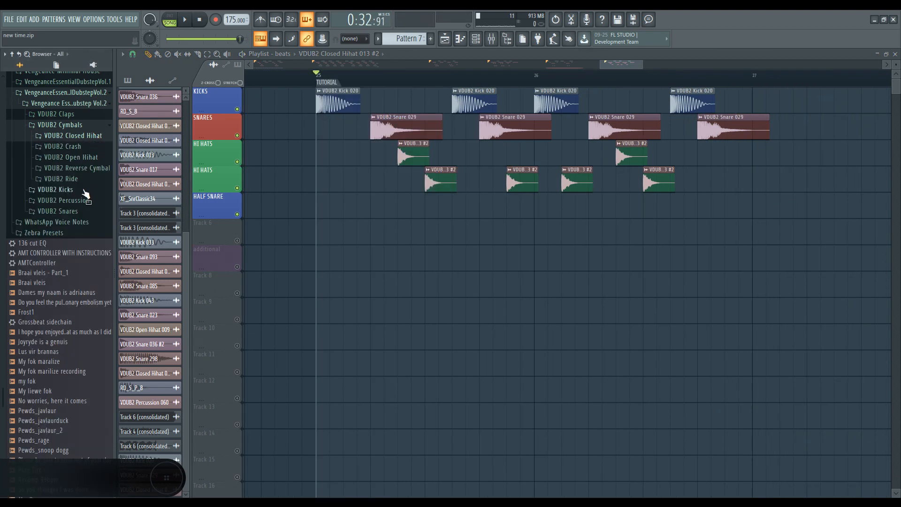
pyautogui.click(87, 210)
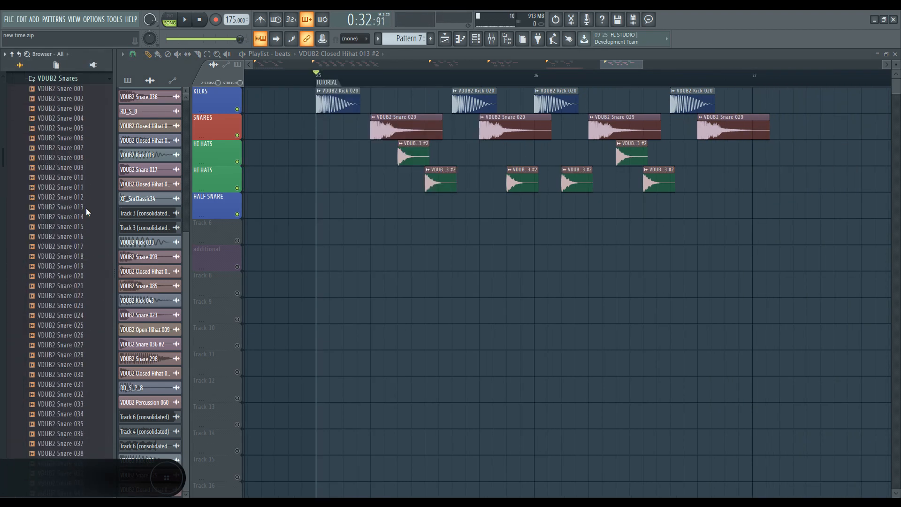
pyautogui.click(86, 206)
pyautogui.click(86, 226)
pyautogui.click(85, 255)
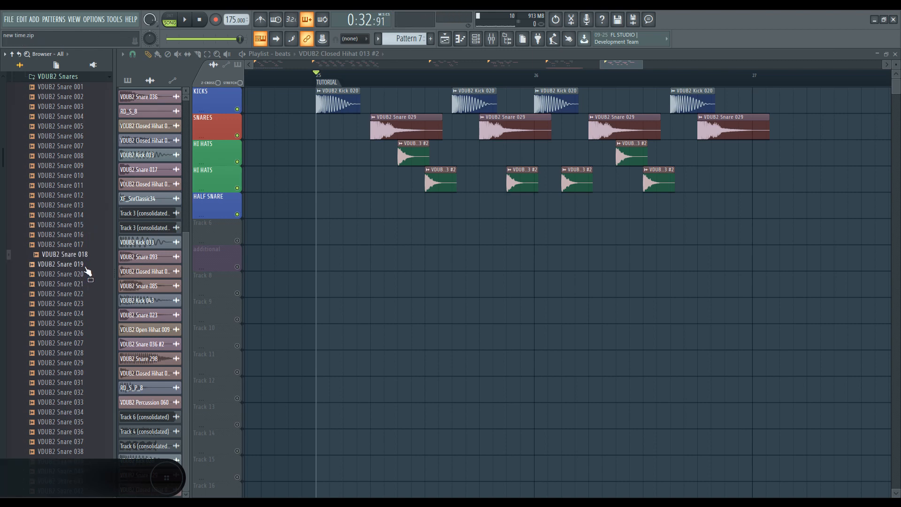
pyautogui.click(65, 205)
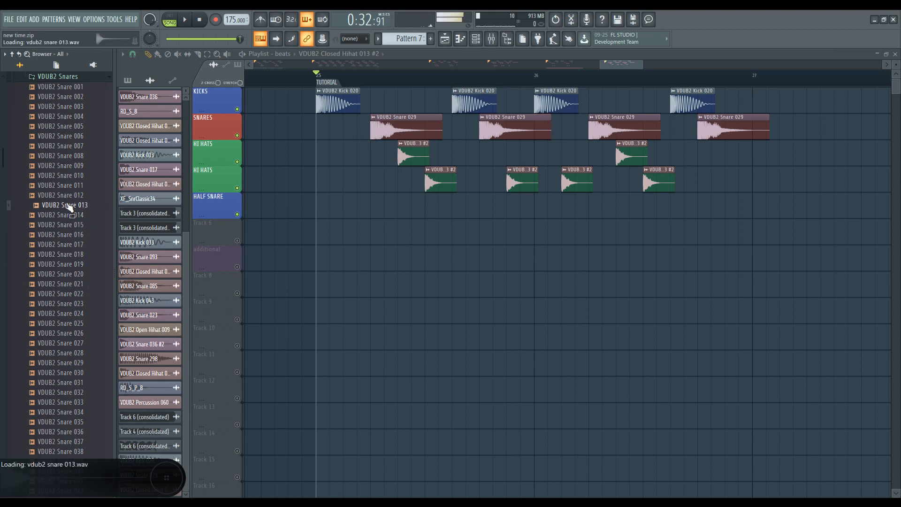
pyautogui.click(86, 196)
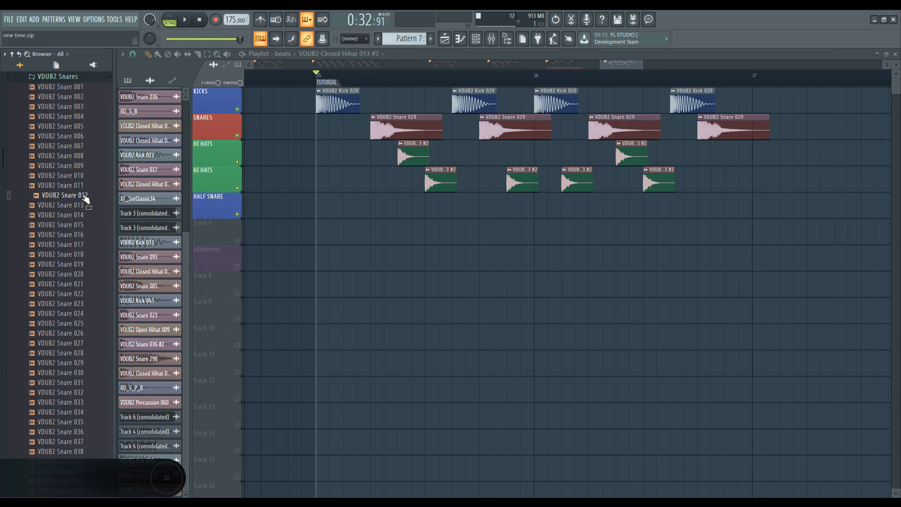
# Place VDUB2 Snare 012 on the HALF SNARE track after the first snare, and raise the sample's quick fade out and fade in.
pyautogui.moveTo(86, 201); pyautogui.dragTo(418, 209)
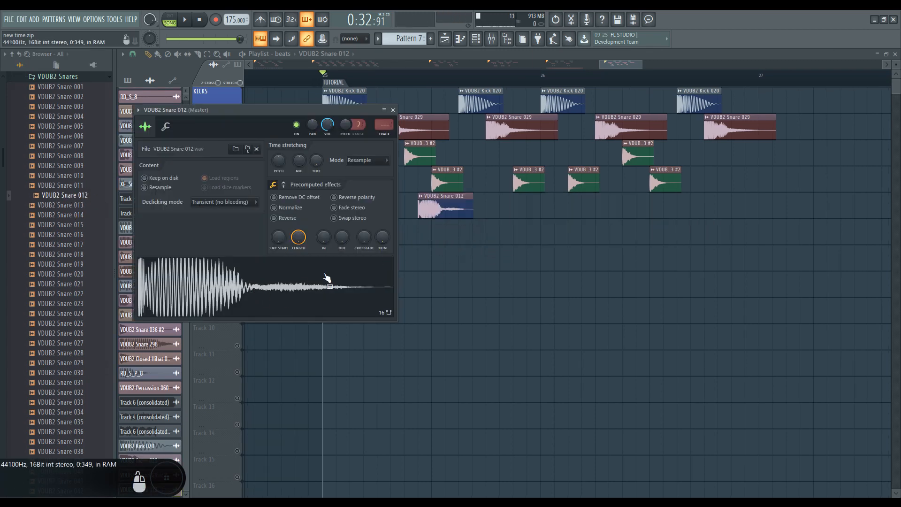
pyautogui.moveTo(343, 237); pyautogui.dragTo(343, 202)
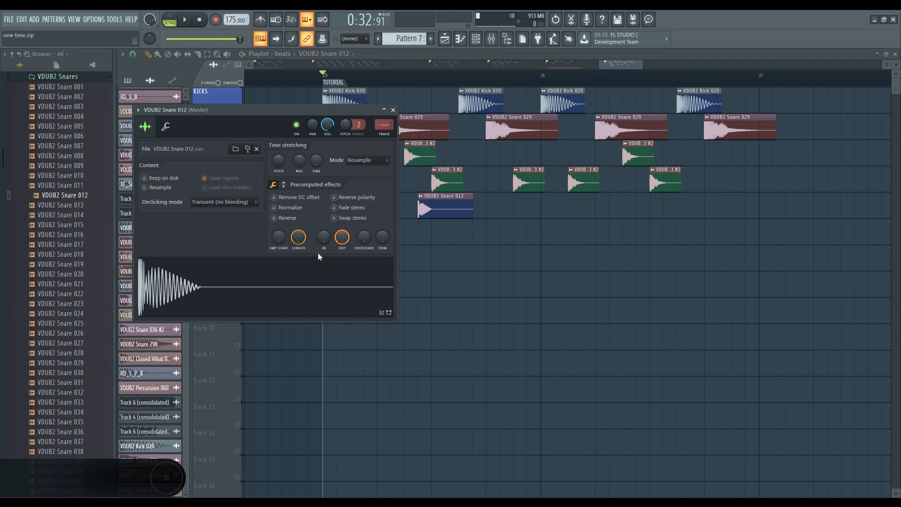
pyautogui.moveTo(323, 237); pyautogui.dragTo(323, 231)
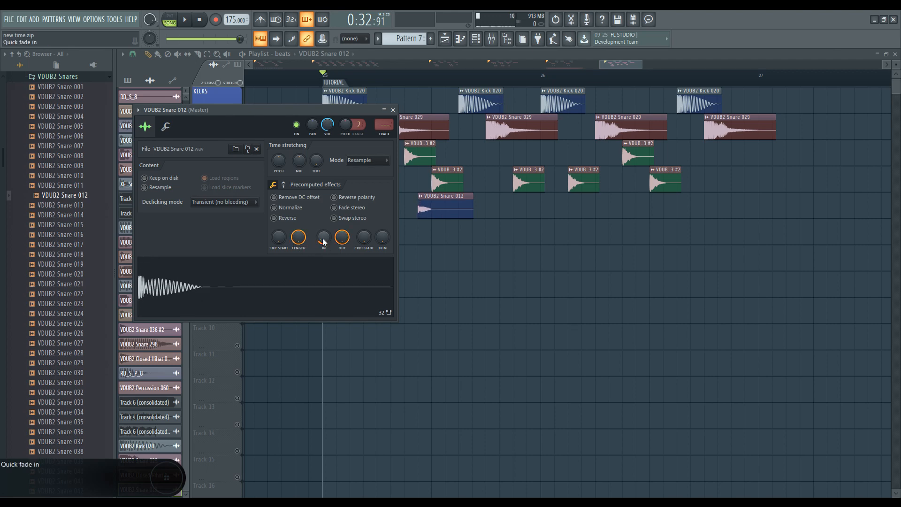
# Place a second VDUB2 Snare 012 on Track 6 two steps after the first one, make the track audible, and play the pattern.
pyautogui.click(437, 216)
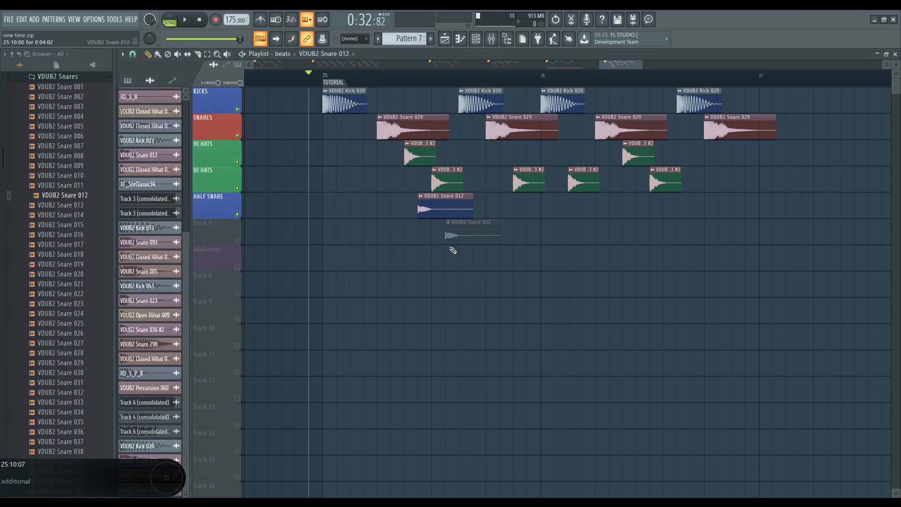
pyautogui.scroll(2, 446, 239)
pyautogui.click(237, 241)
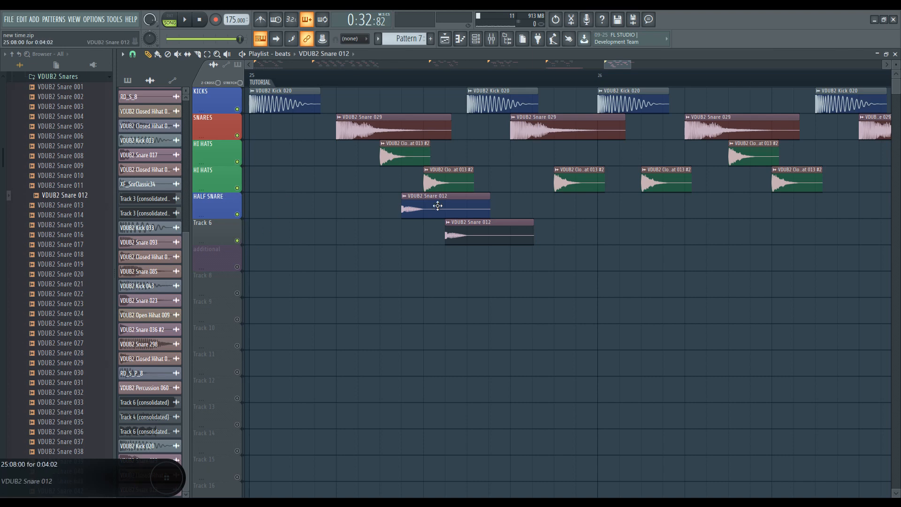
pyautogui.press('space')
pyautogui.press('space')
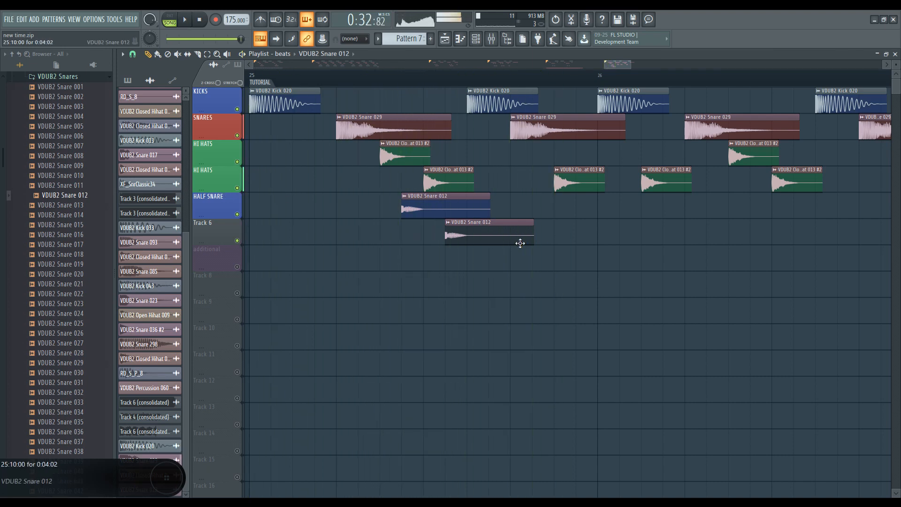
pyautogui.keyDown('ctrl'); pyautogui.click(237, 161); pyautogui.keyUp('ctrl')
pyautogui.press('space')
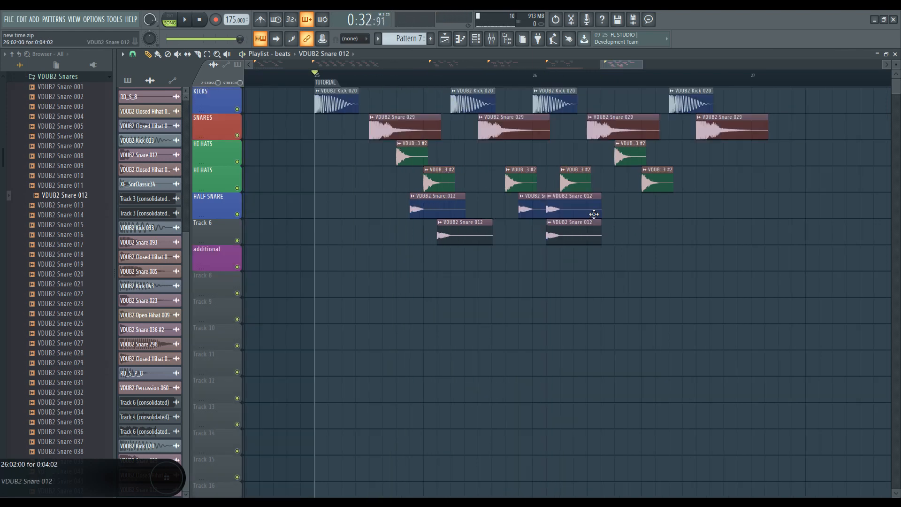
# Copy the pair of VDUB2 Snare 012 clips to the matching position in bar 26, clear the misplaced copies, and play the result.
pyautogui.rightClick(593, 214)
pyautogui.keyDown('ctrl'); pyautogui.moveTo(615, 214); pyautogui.dragTo(651, 218); pyautogui.keyUp('ctrl')
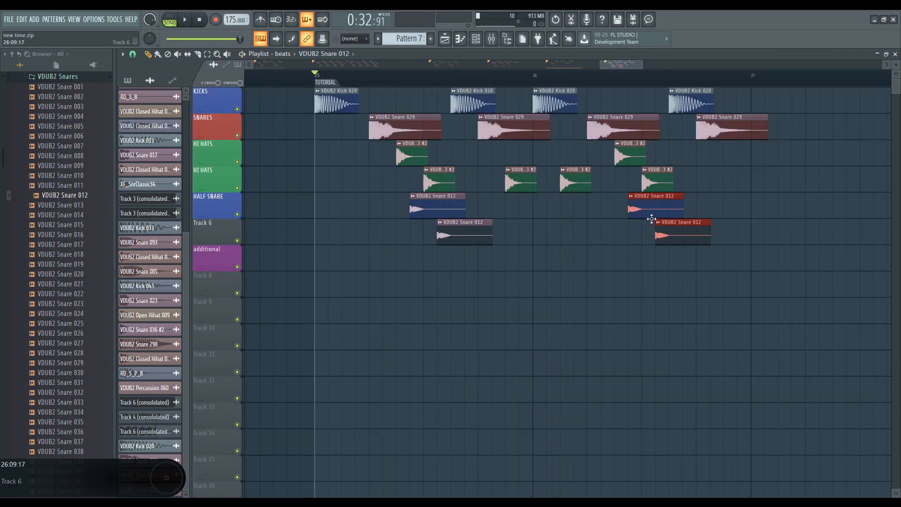
pyautogui.press('space')
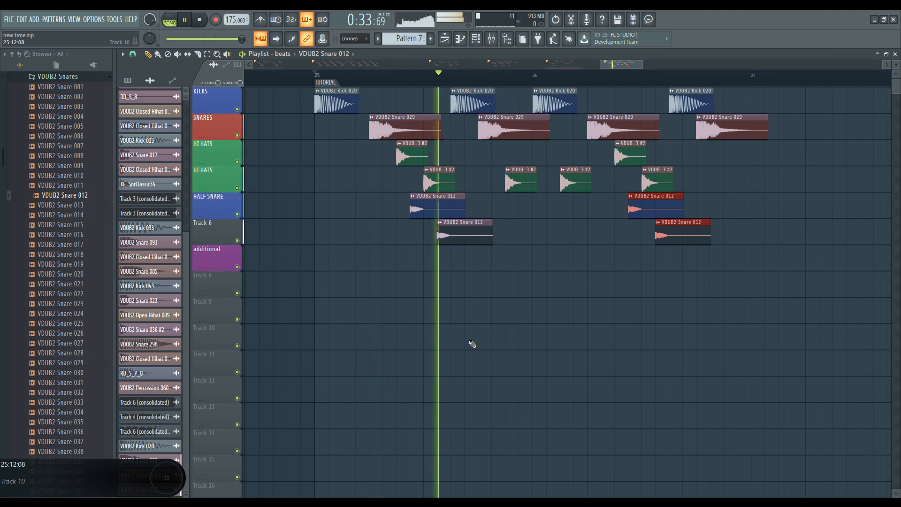
pyautogui.press('space')
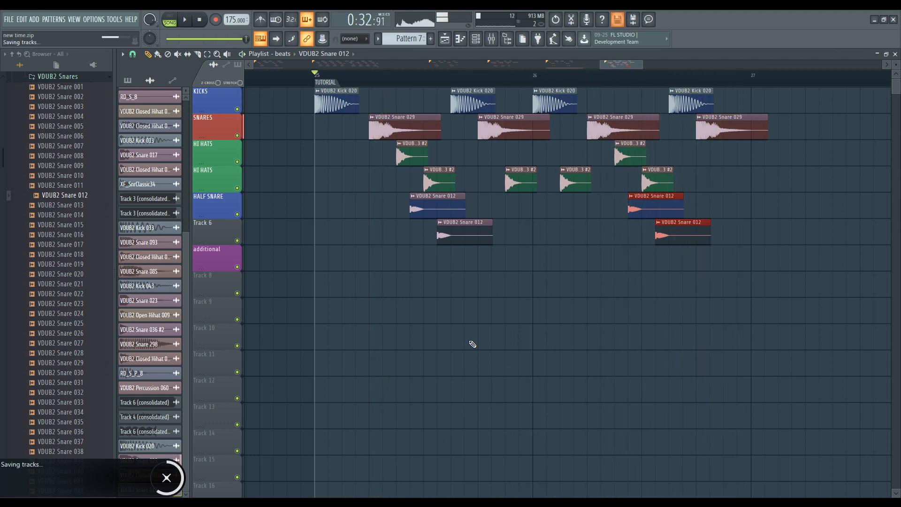
# Place VDUB2 Percussion 060 from the TRY 5 pattern on the soloed additional track at the TUTORIAL marker, and open its sample settings.
pyautogui.keyDown('ctrl'); pyautogui.scroll(-5, 539, 297); pyautogui.keyUp('ctrl')
pyautogui.keyDown('ctrl'); pyautogui.scroll(-3, 385, 287); pyautogui.keyUp('ctrl')
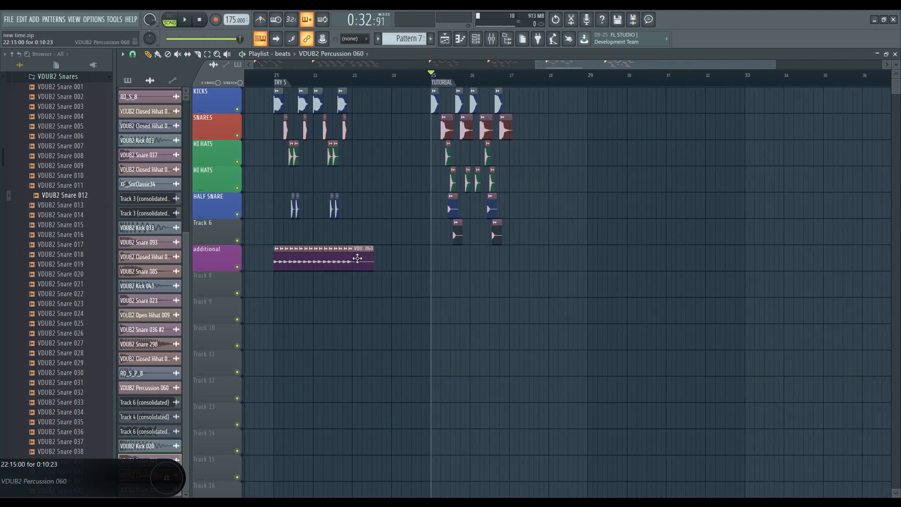
pyautogui.keyDown('ctrl'); pyautogui.scroll(5, 450, 280); pyautogui.keyUp('ctrl')
pyautogui.rightClick(237, 266)
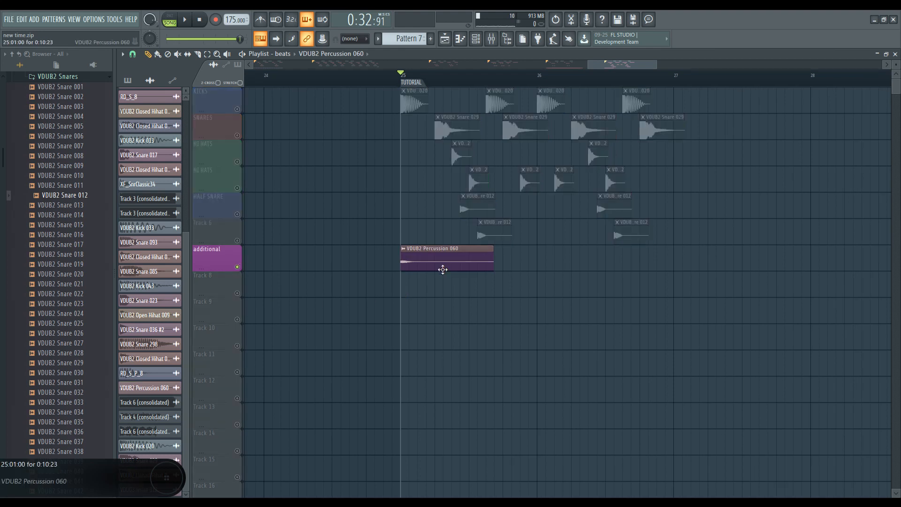
pyautogui.doubleClick(451, 265)
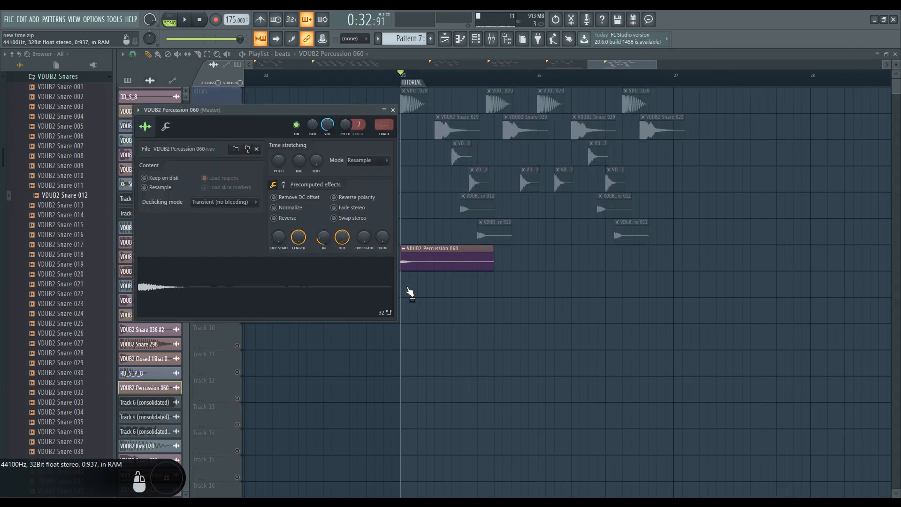
pyautogui.moveTo(331, 110); pyautogui.dragTo(255, 113)
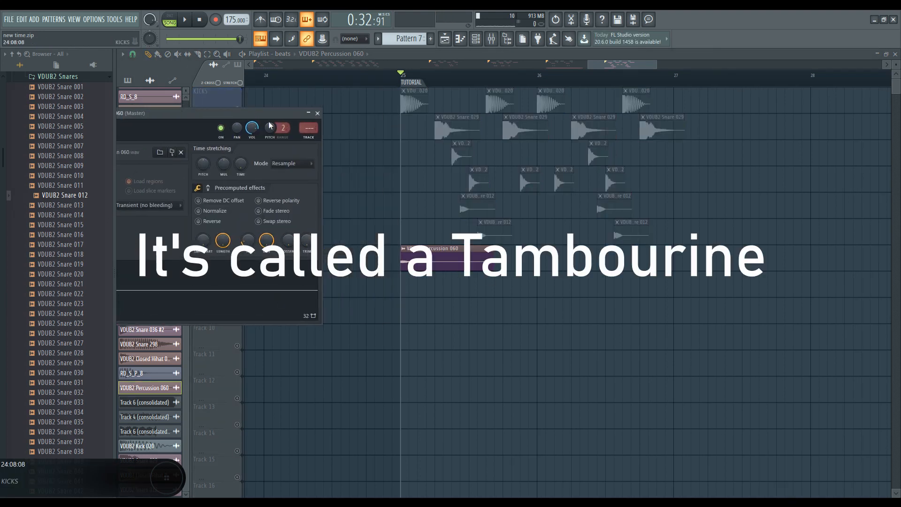
# Try filling the additional track up to bar 27 with VDUB2 Percussion 060 trimmed to one step, and play it with all tracks.
pyautogui.scroll(4, 408, 259)
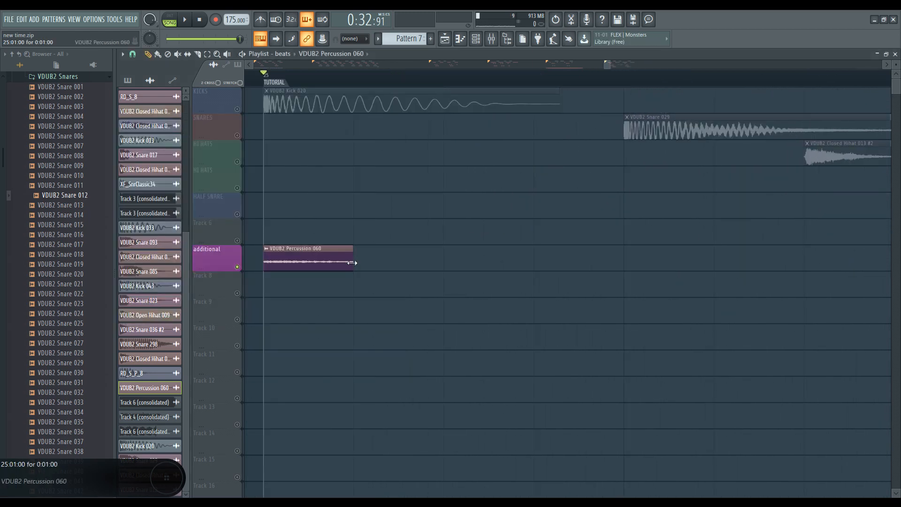
pyautogui.scroll(-5, 354, 266)
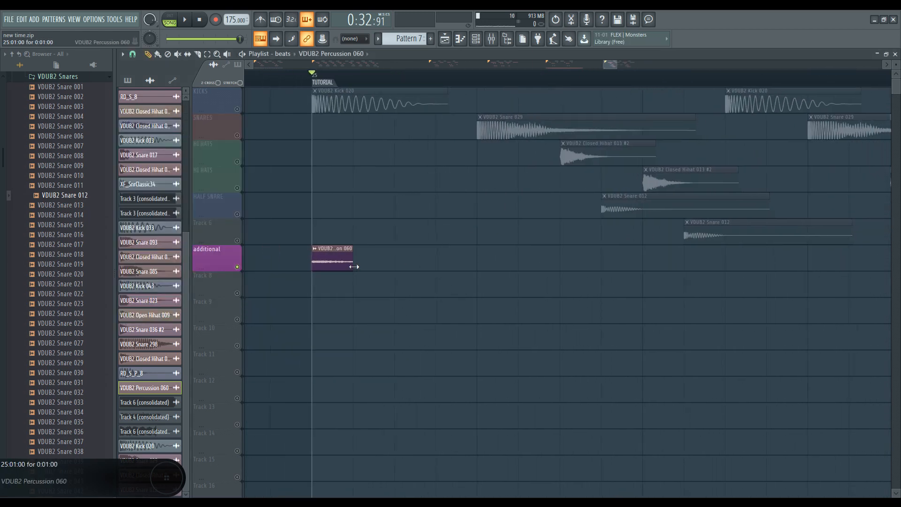
pyautogui.moveTo(382, 266); pyautogui.dragTo(340, 257)
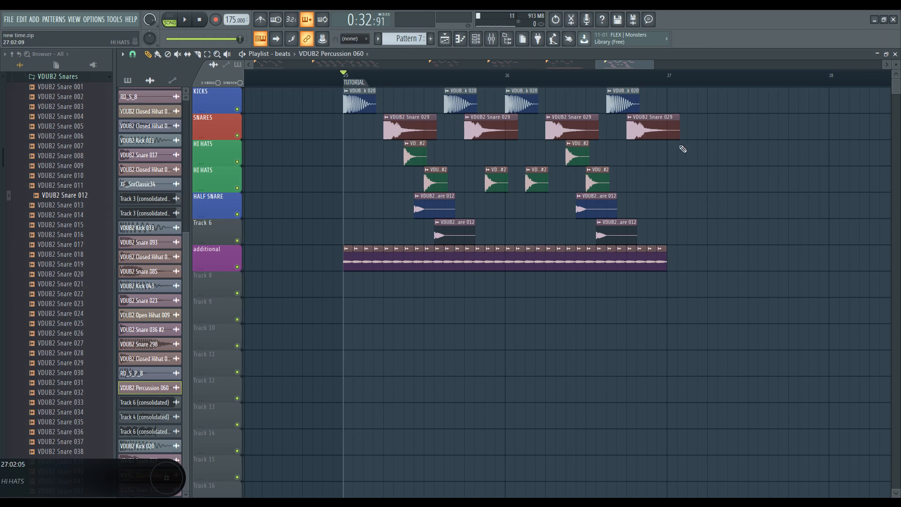
pyautogui.press('space')
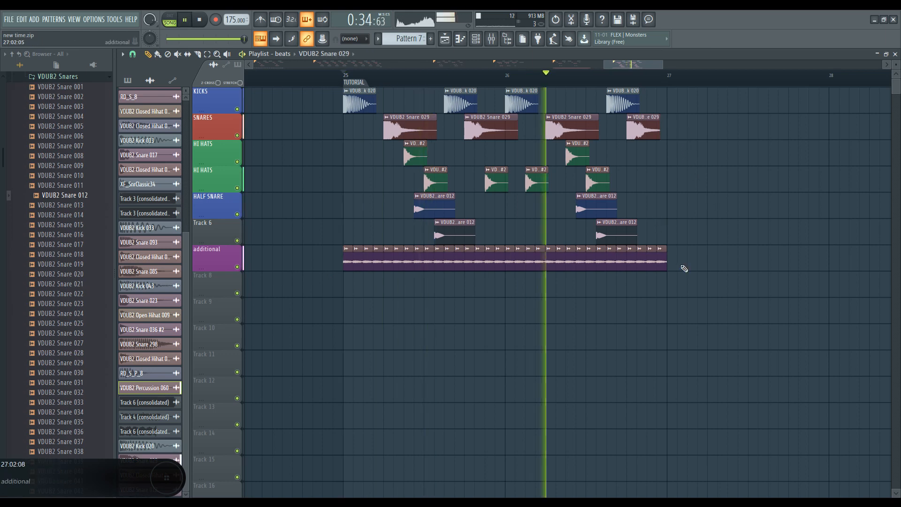
pyautogui.moveTo(684, 269); pyautogui.dragTo(375, 275)
pyautogui.press('space')
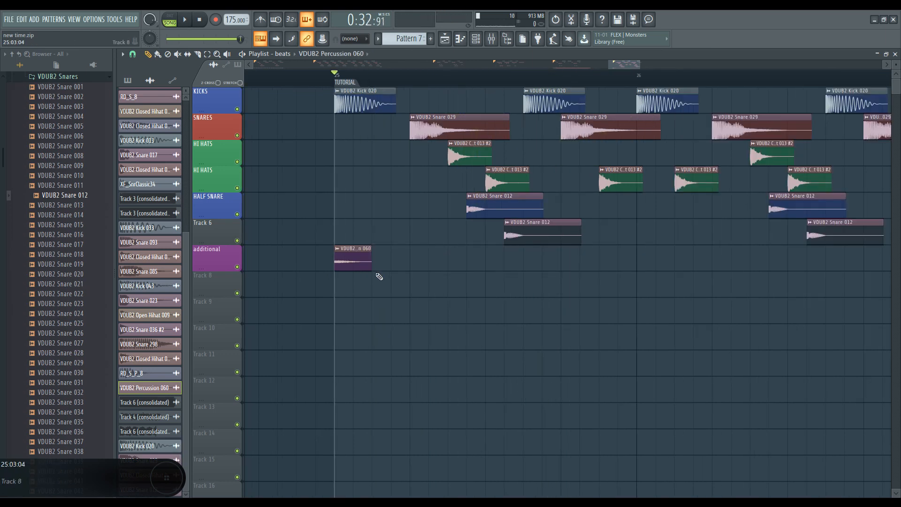
# Duplicate the two-step VDUB2 Percussion 060 clip end to end on the additional track up to bar 26.
pyautogui.scroll(4, 355, 265)
pyautogui.keyDown('ctrl'); pyautogui.click(360, 258); pyautogui.keyUp('ctrl')
pyautogui.hotkey('ctrl', 'b')
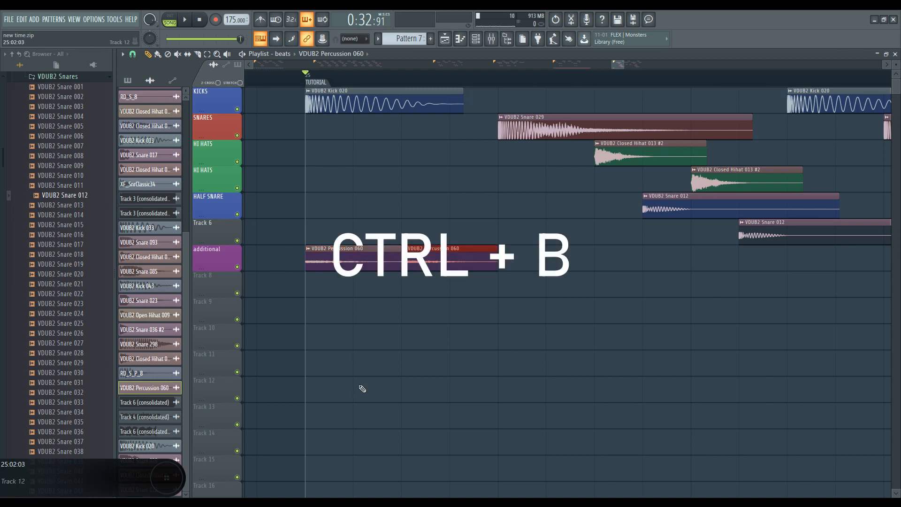
pyautogui.hotkey('ctrl', 'b')
pyautogui.hotkey('ctrl', 'b')
pyautogui.scroll(-3, 631, 268)
pyautogui.scroll(2, 546, 250)
pyautogui.scroll(2, 545, 250)
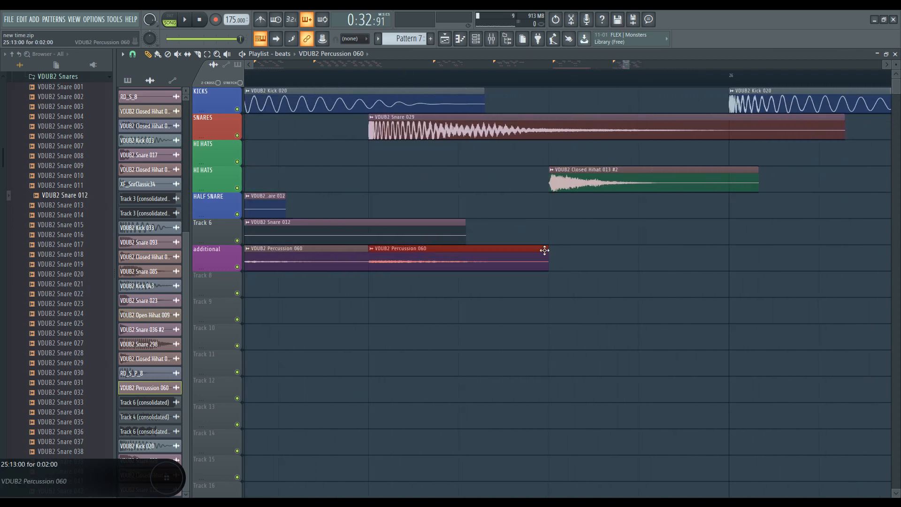
pyautogui.scroll(-4, 544, 307)
pyautogui.scroll(-2, 530, 287)
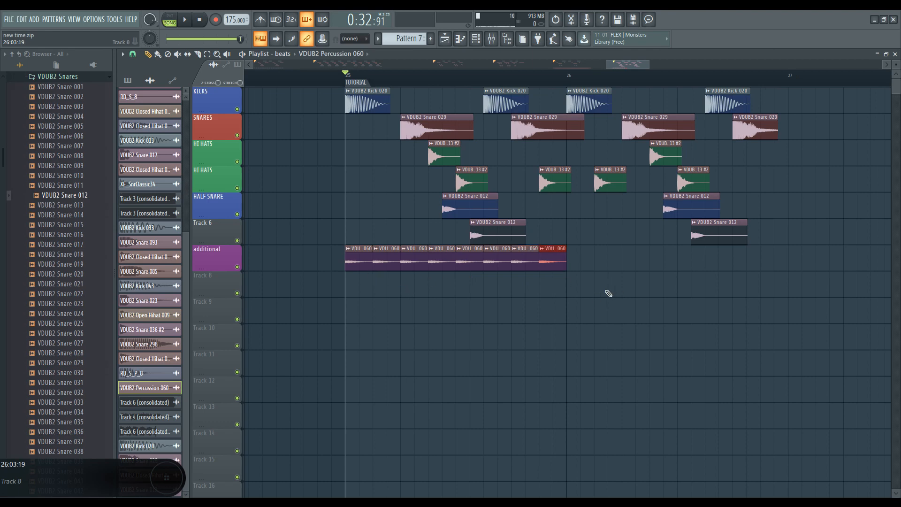
# Continue the two-step VDUB2 Percussion 060 clips through bar 26 to the start of bar 27, and play the full beat.
pyautogui.hotkey('ctrl', 'b')
pyautogui.hotkey('ctrl', 'b')
pyautogui.hotkey('ctrl', 'b')
pyautogui.hotkey('ctrl', 'b')
pyautogui.hotkey('ctrl', 'b')
pyautogui.hotkey('ctrl', 'b')
pyautogui.hotkey('ctrl', 'b')
pyautogui.hotkey('ctrl', 'b')
pyautogui.press('space')
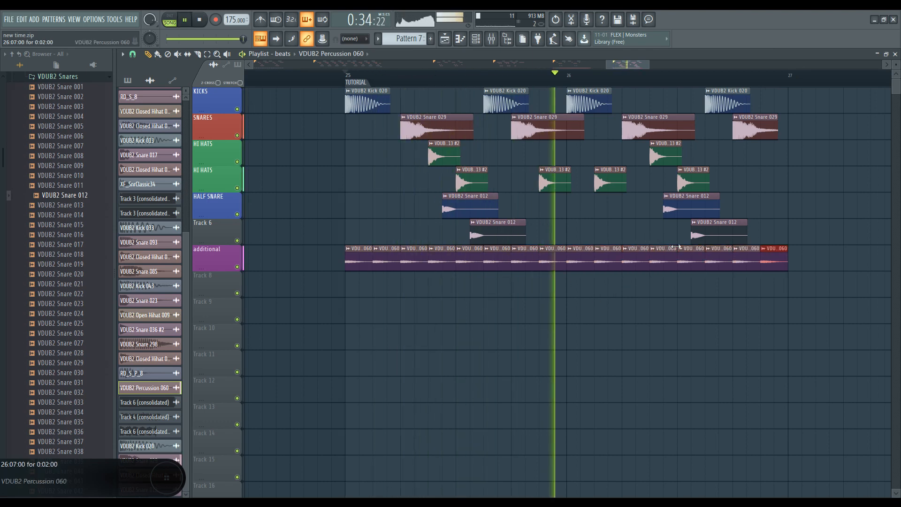
# Mute the KICKS, SNARES and additional tracks and play only the hi-hats and half snares.
pyautogui.press('space')
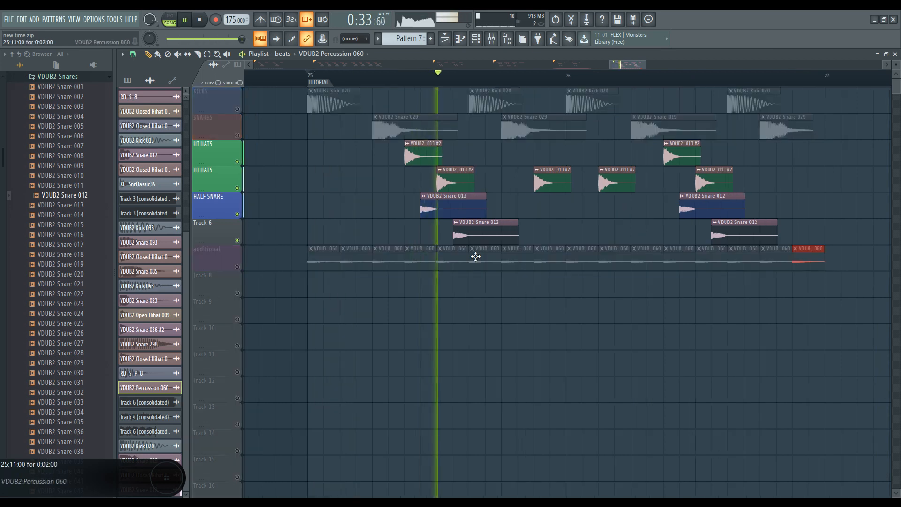
pyautogui.press('space')
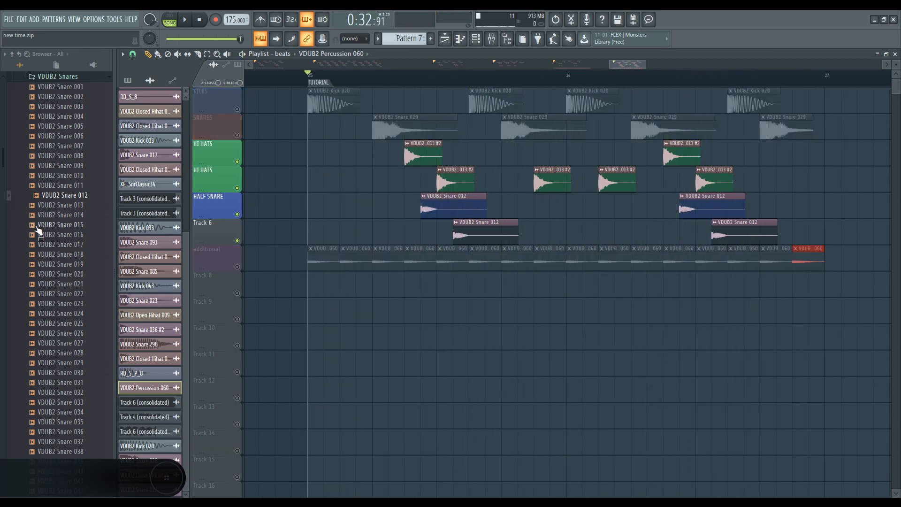
# Leave the Vengeance snare samples and expand the Real Drums Vol. 1 folder in the sample browser.
pyautogui.scroll(6, 88, 287)
pyautogui.click(92, 314)
pyautogui.scroll(3, 71, 307)
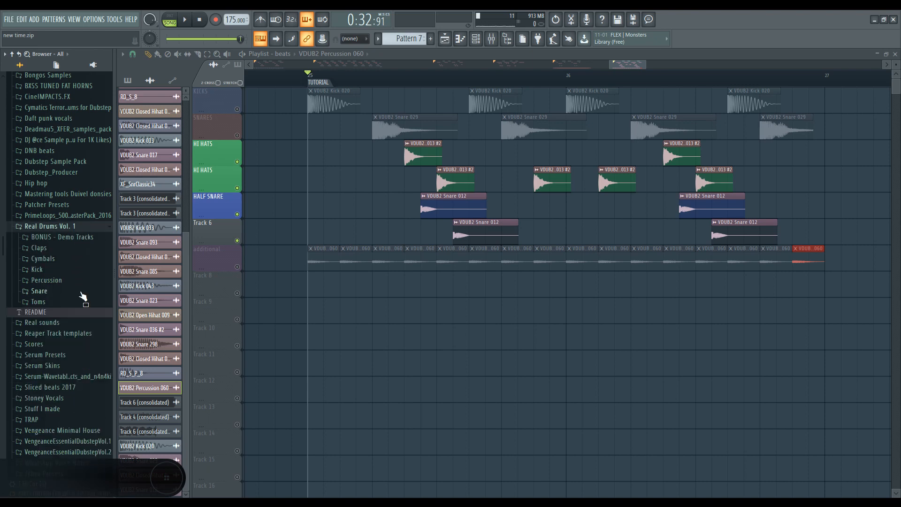
# Open the Snare folder of Real Drums Vol. 1 and audition samples from RD_S_4 to RD_S_8.
pyautogui.click(39, 291)
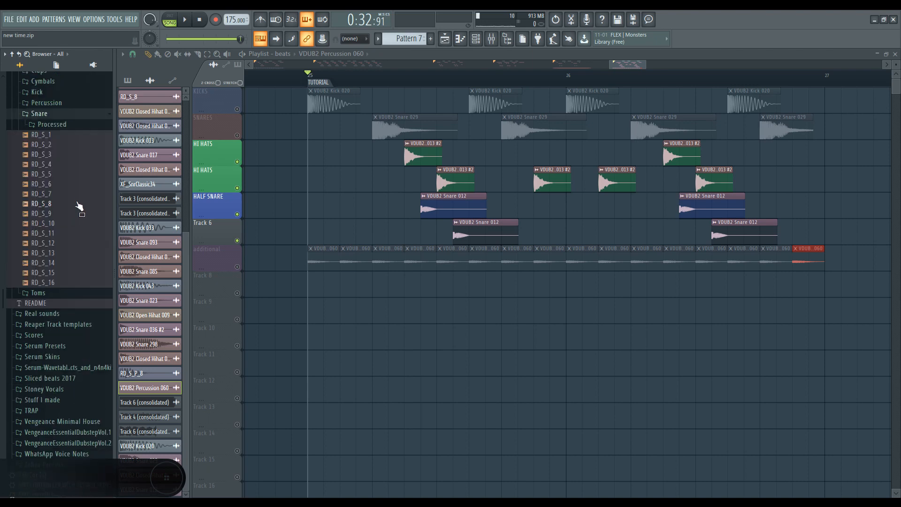
pyautogui.scroll(2, 77, 202)
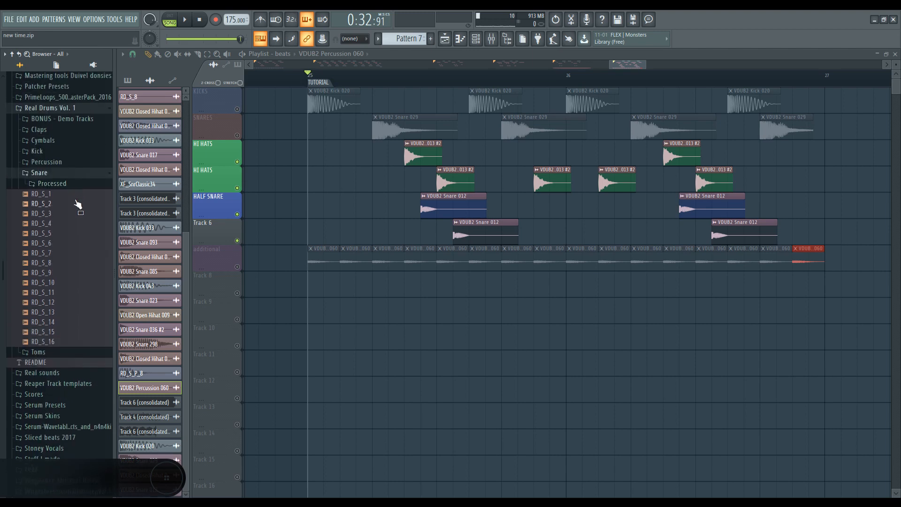
pyautogui.click(65, 225)
pyautogui.click(66, 233)
pyautogui.click(66, 243)
pyautogui.click(68, 263)
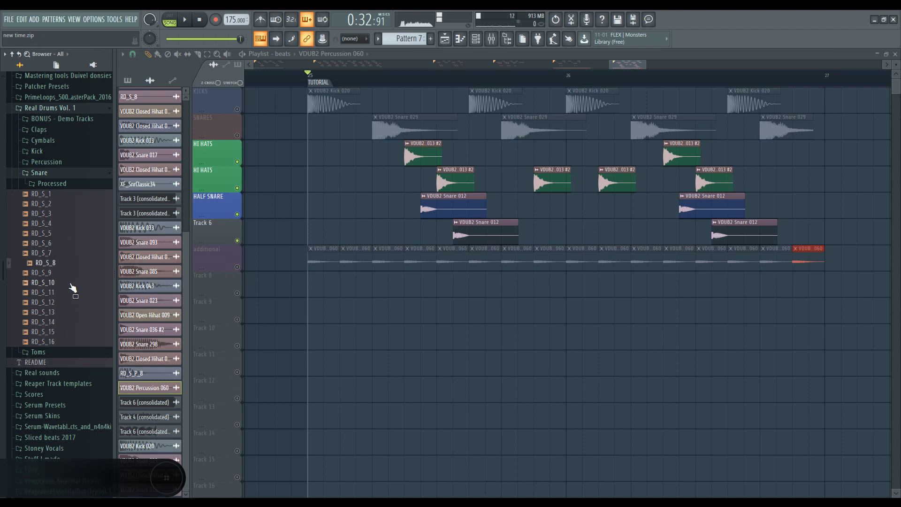
# Audition the snare samples from RD_S_11 to RD_S_16, returning to RD_S_14 for comparison.
pyautogui.click(74, 292)
pyautogui.click(75, 302)
pyautogui.click(77, 331)
pyautogui.click(76, 342)
pyautogui.click(77, 332)
pyautogui.click(78, 322)
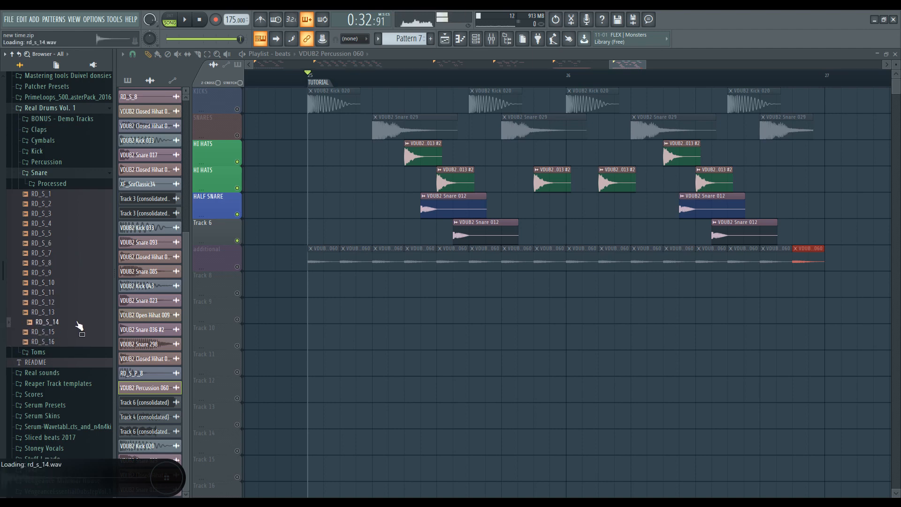
pyautogui.click(77, 332)
pyautogui.click(75, 314)
pyautogui.click(75, 322)
pyautogui.click(75, 324)
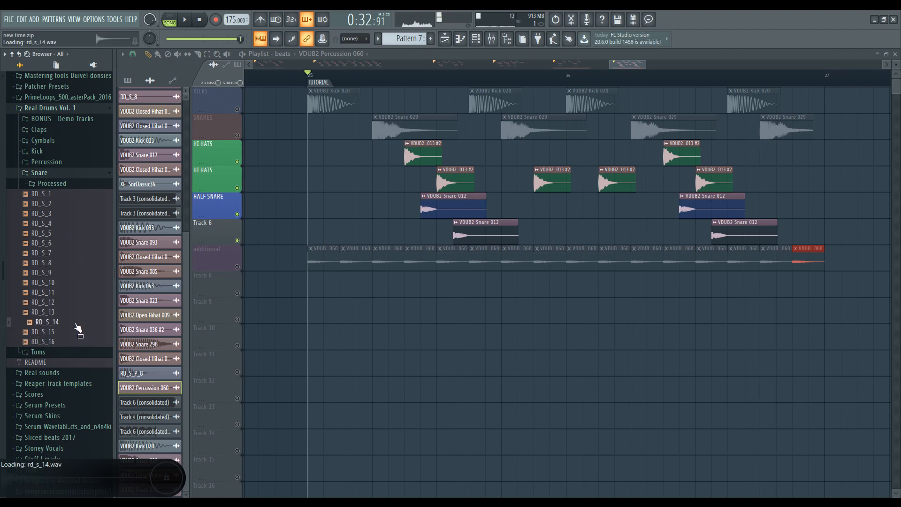
# Replace the VDUB2 Snare 012 sample of the half snares with RD_S_14 and play it with the hi-hats.
pyautogui.moveTo(69, 323); pyautogui.dragTo(543, 291)
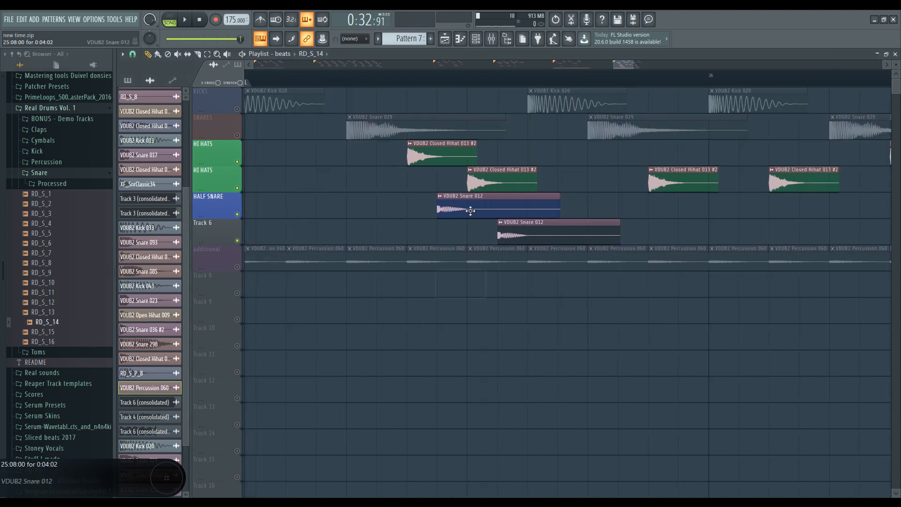
pyautogui.doubleClick(471, 210)
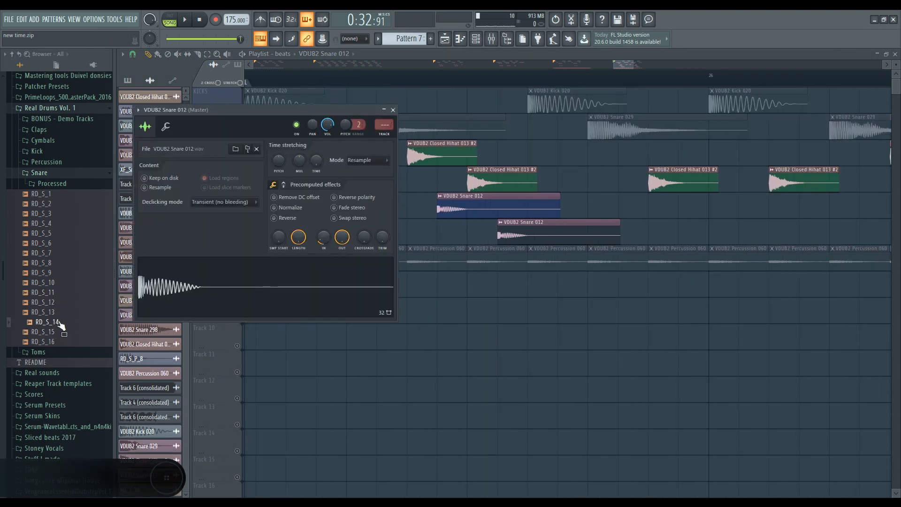
pyautogui.moveTo(58, 322); pyautogui.dragTo(230, 294)
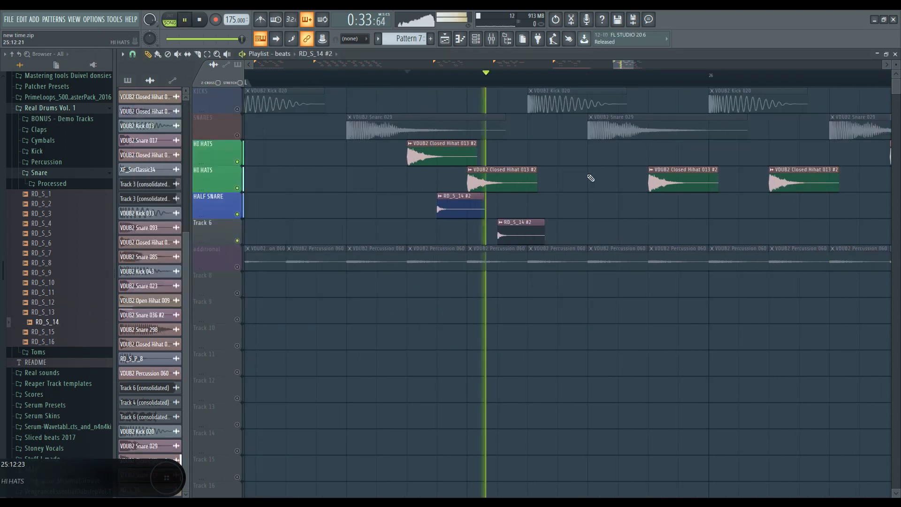
pyautogui.press('space')
pyautogui.scroll(-3, 469, 244)
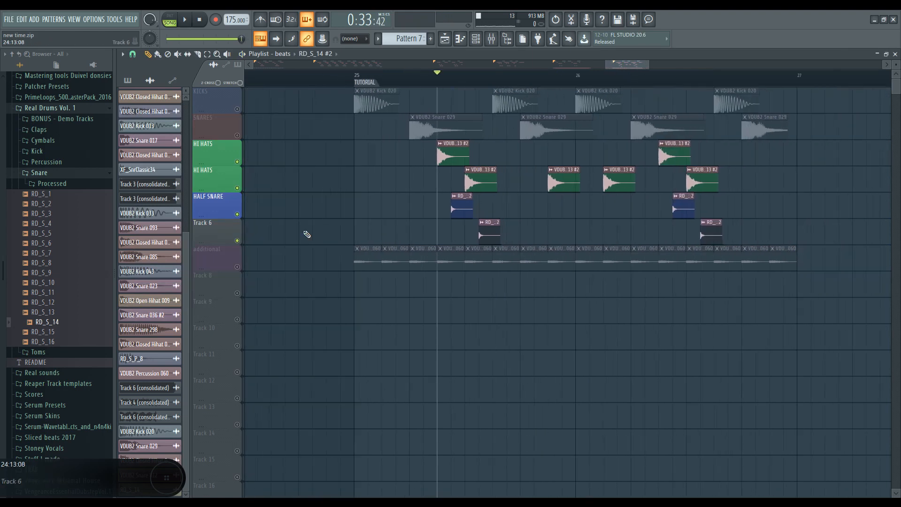
# Set the half snare channel's pitch range to 20 semitones, tune its pitch to -1040 cents, and audition the sample.
pyautogui.scroll(2, 454, 209)
pyautogui.doubleClick(468, 215)
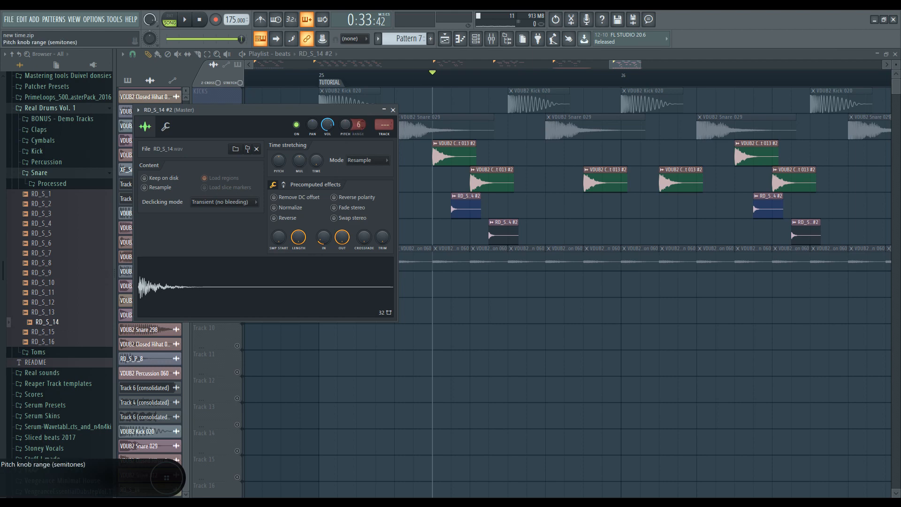
pyautogui.moveTo(345, 124); pyautogui.dragTo(345, 162)
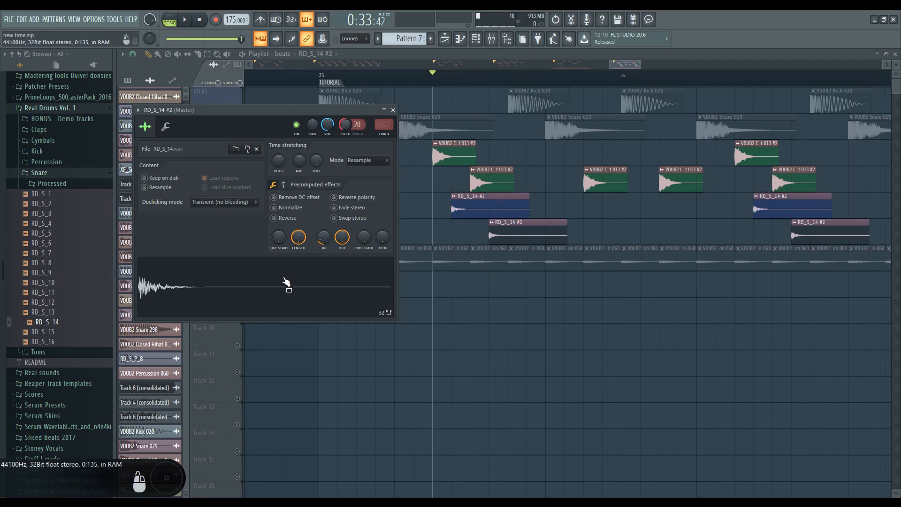
pyautogui.click(286, 281)
pyautogui.moveTo(345, 124); pyautogui.dragTo(345, 112)
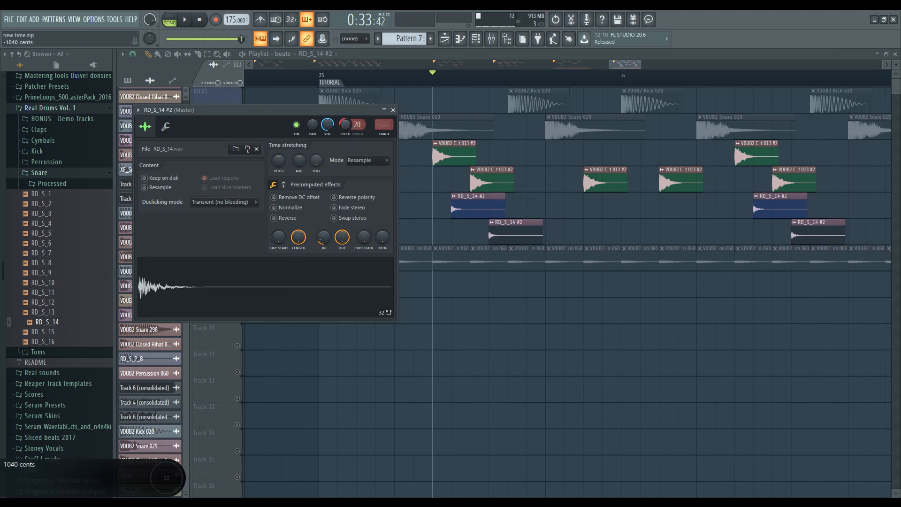
pyautogui.click(334, 269)
pyautogui.click(393, 109)
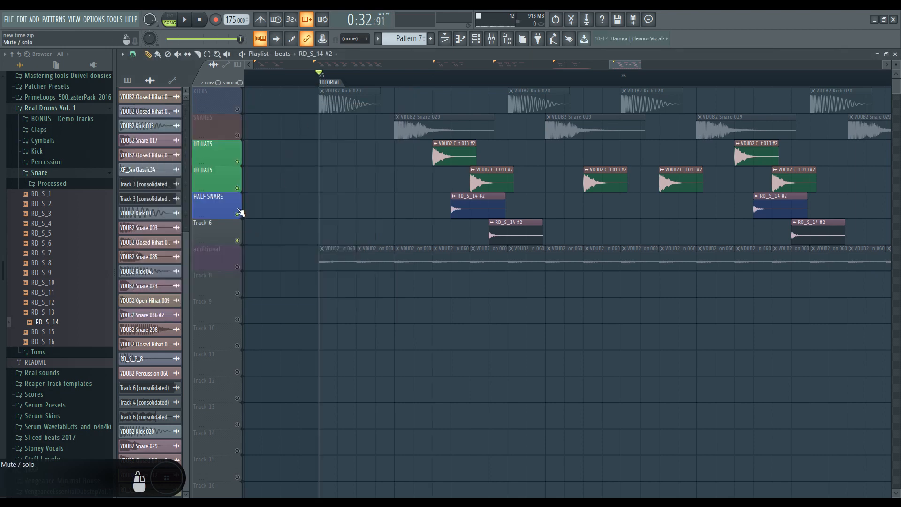
# Unmute the KICKS, SNARES and additional tracks and play the full beat with the retuned half snares.
pyautogui.press('space')
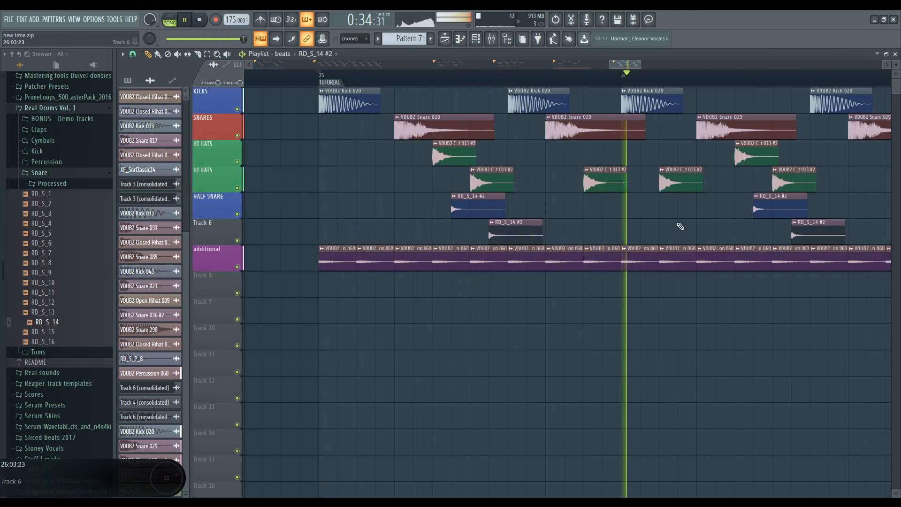
pyautogui.press('space')
pyautogui.scroll(-2, 638, 229)
pyautogui.keyDown('ctrl'); pyautogui.click(514, 156); pyautogui.keyUp('ctrl')
pyautogui.scroll(4, 516, 177)
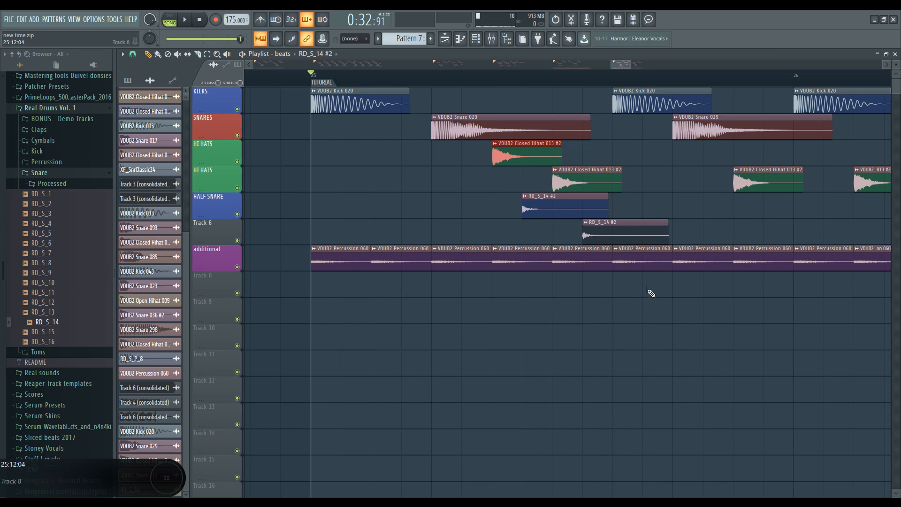
# Swap the half snare sample for RD_S_7, remove its fade-in, shorten its fade-out, and play the beat.
pyautogui.scroll(-3, 649, 296)
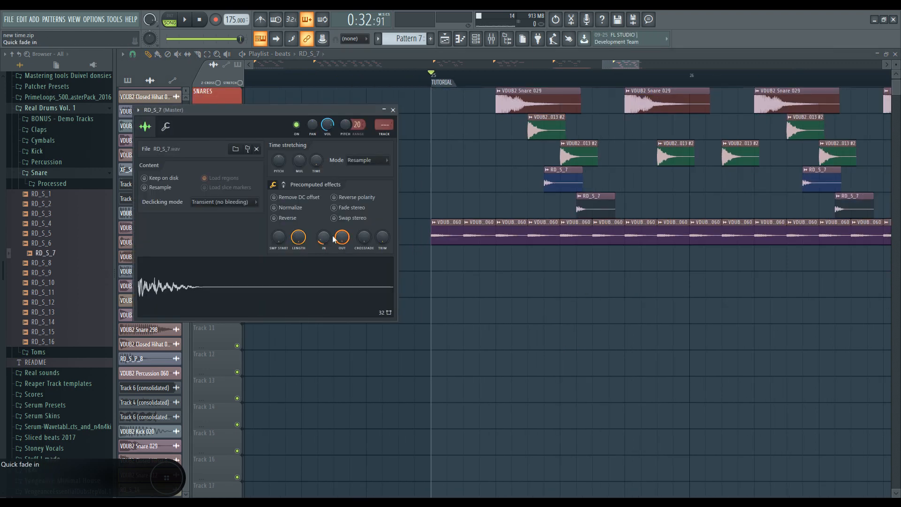
pyautogui.press('space')
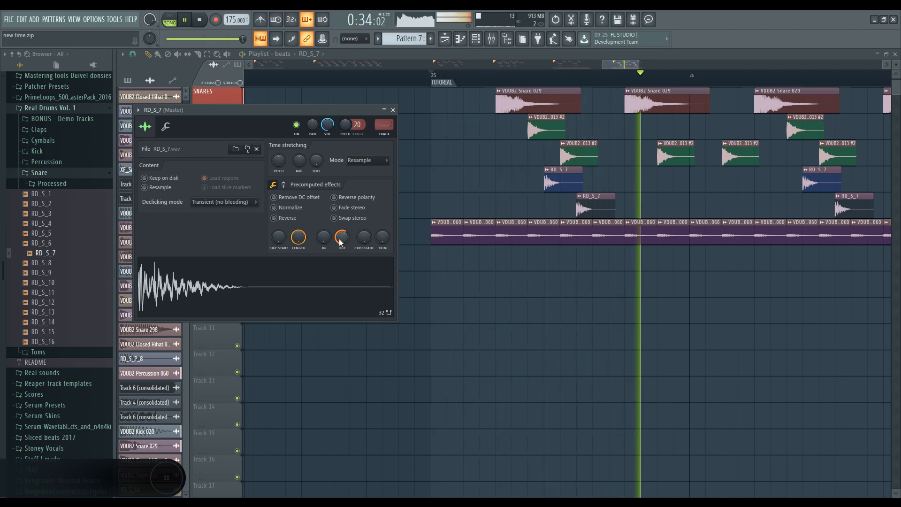
pyautogui.press('space')
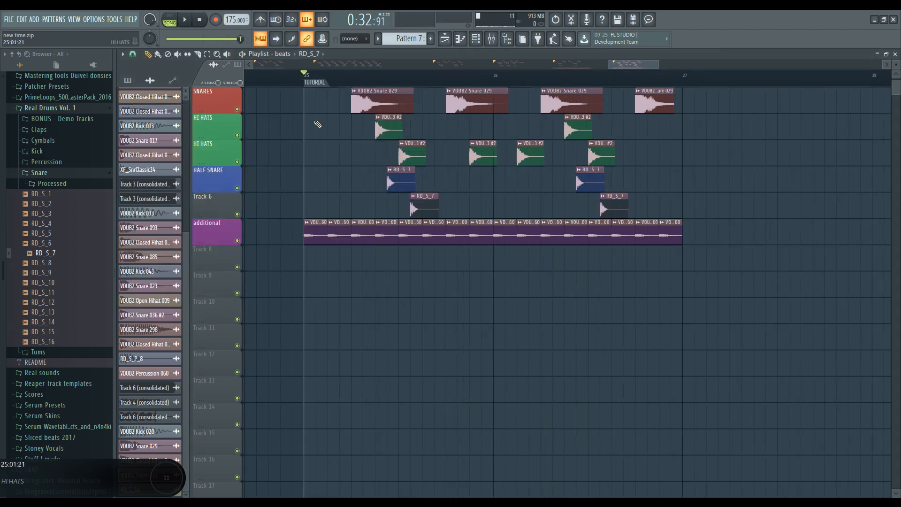
# Visit the TRY 5 section, return to TUTORIAL, and remove the lower HI HATS track's clip just after bar 26.
pyautogui.scroll(-6, 317, 125)
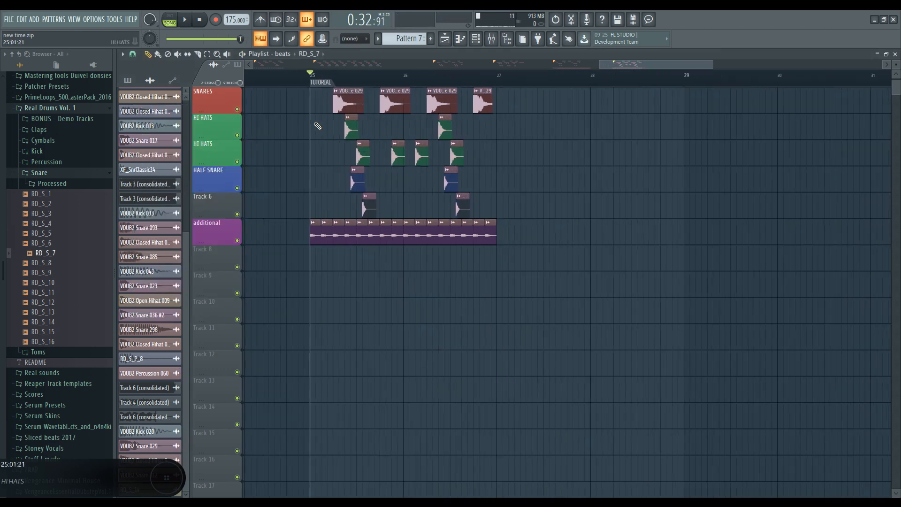
pyautogui.click(553, 78)
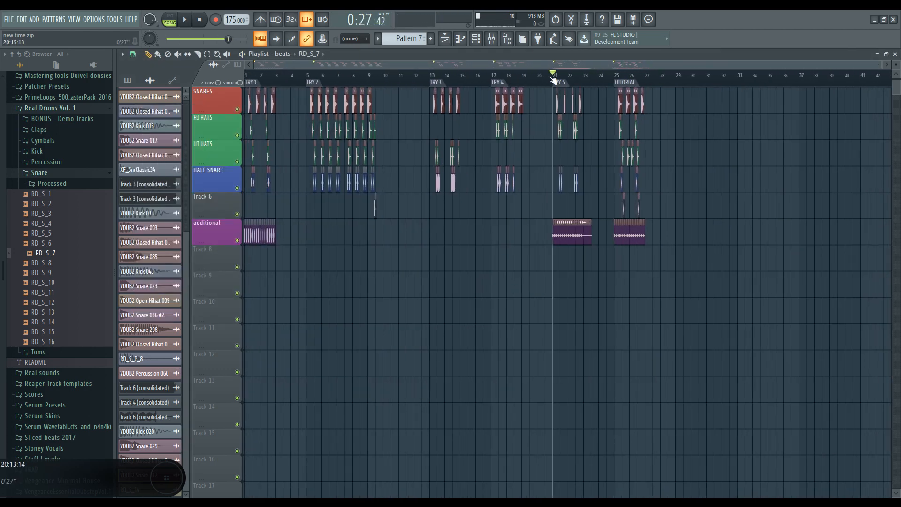
pyautogui.click(315, 76)
pyautogui.press('space')
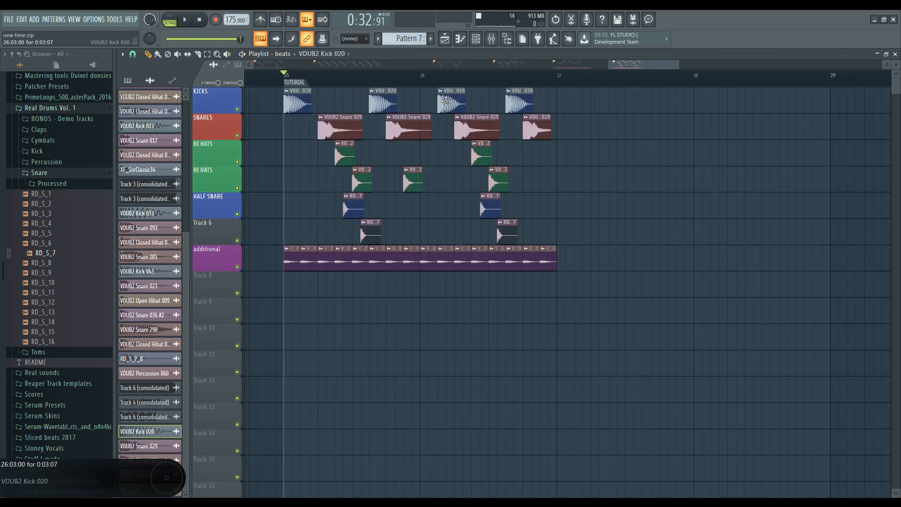
# Add a VDUB2 Closed Hihat 013 #2 clip at bar 26 on the upper HI HATS track and copy the RD_S_7 pair around bar 26.
pyautogui.scroll(2, 417, 188)
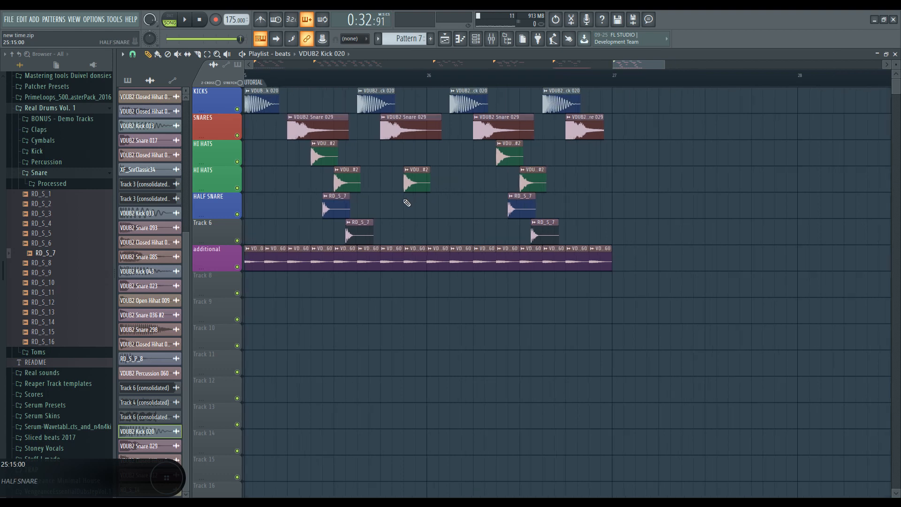
pyautogui.click(421, 182)
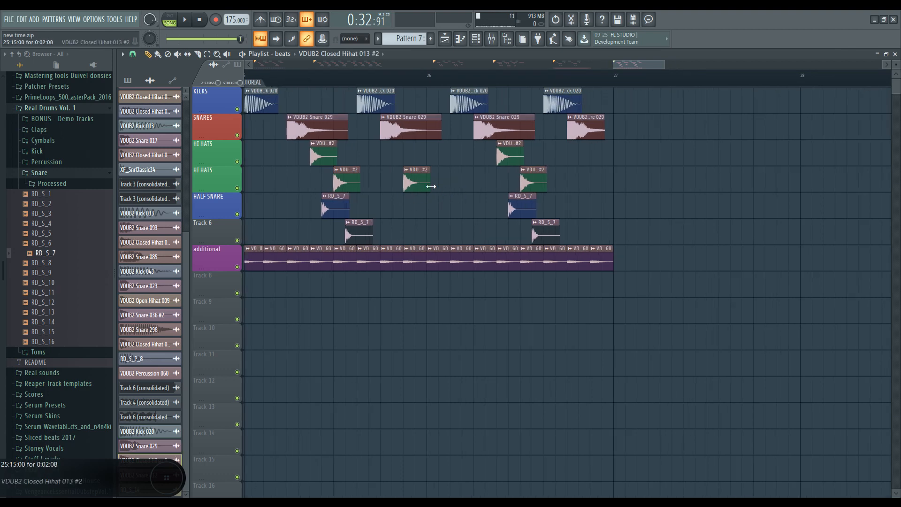
pyautogui.moveTo(388, 240); pyautogui.dragTo(434, 211)
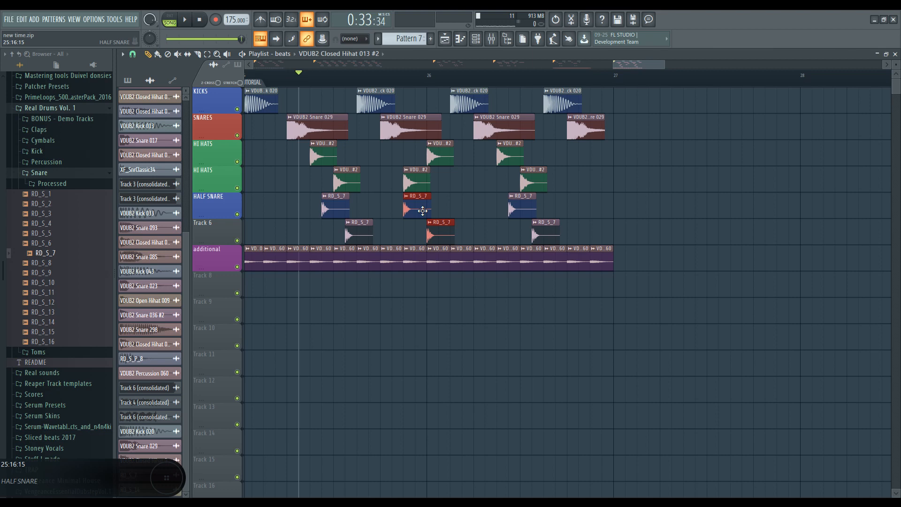
pyautogui.press('space')
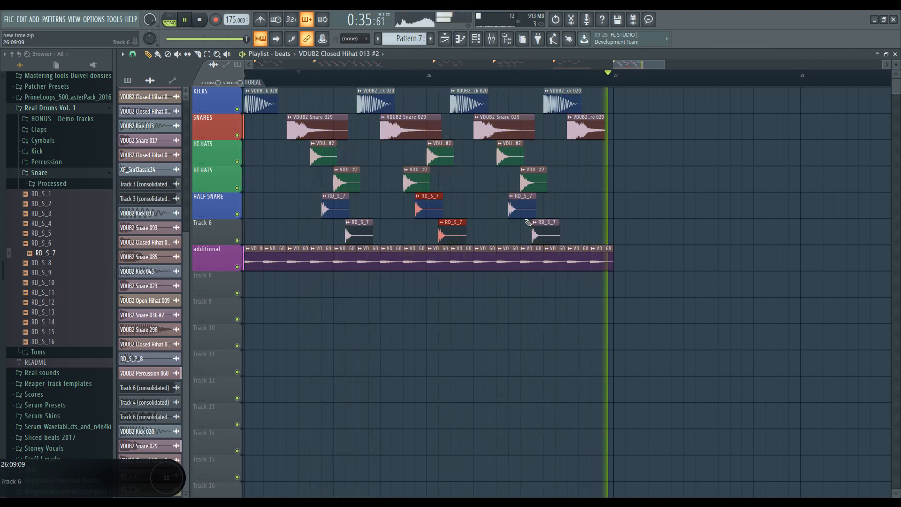
# Duplicate all clips of the two-bar TUTORIAL beat into bars 27 and 28, and play the extended beat.
pyautogui.moveTo(569, 86); pyautogui.dragTo(324, 256)
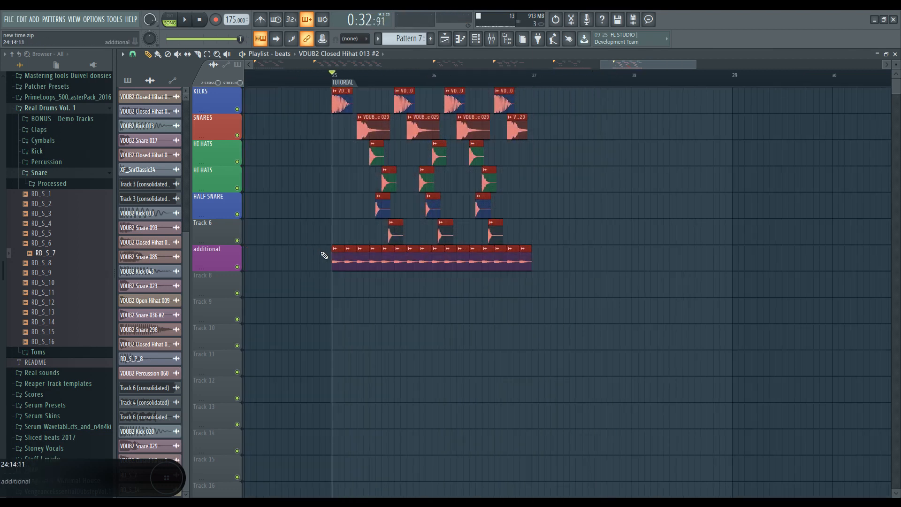
pyautogui.hotkey('ctrl', 'b')
pyautogui.press('space')
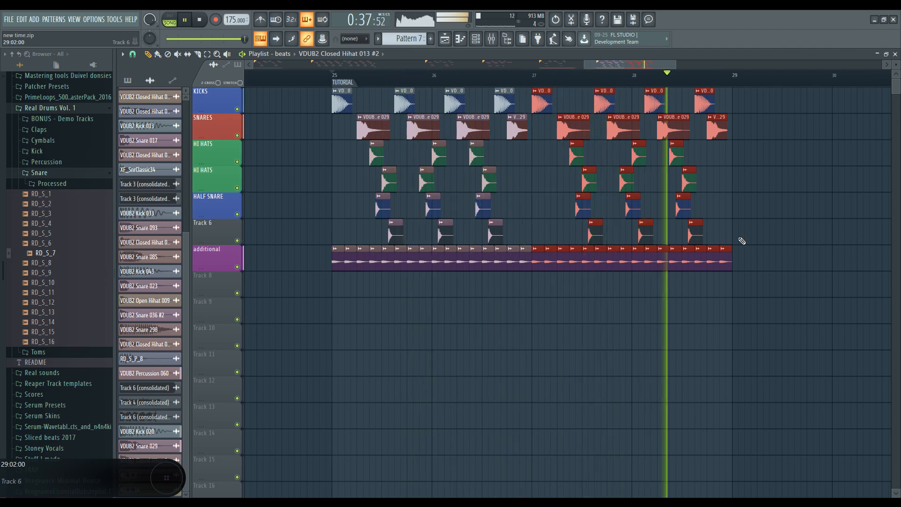
pyautogui.press('space')
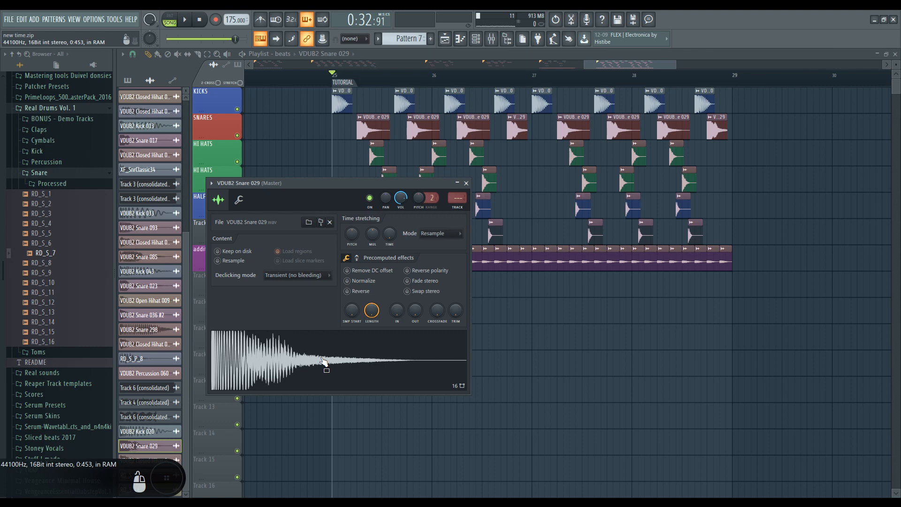
pyautogui.press('Escape')
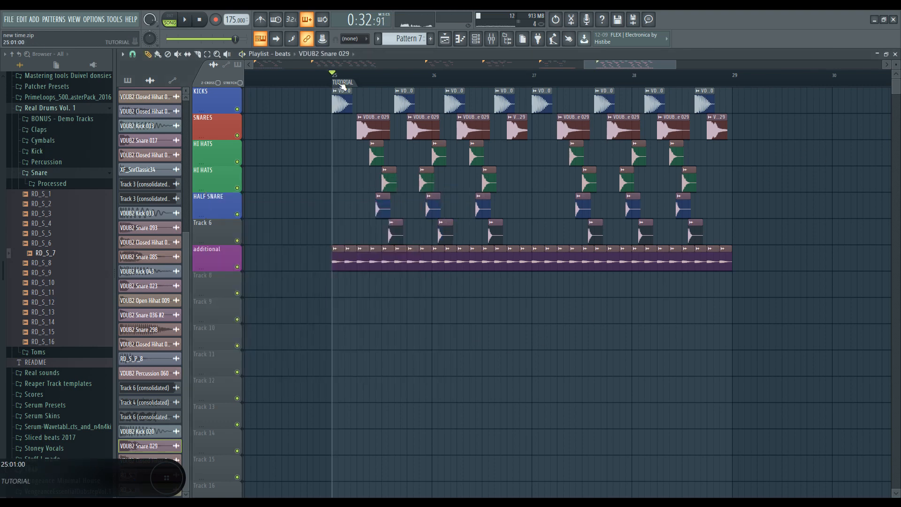